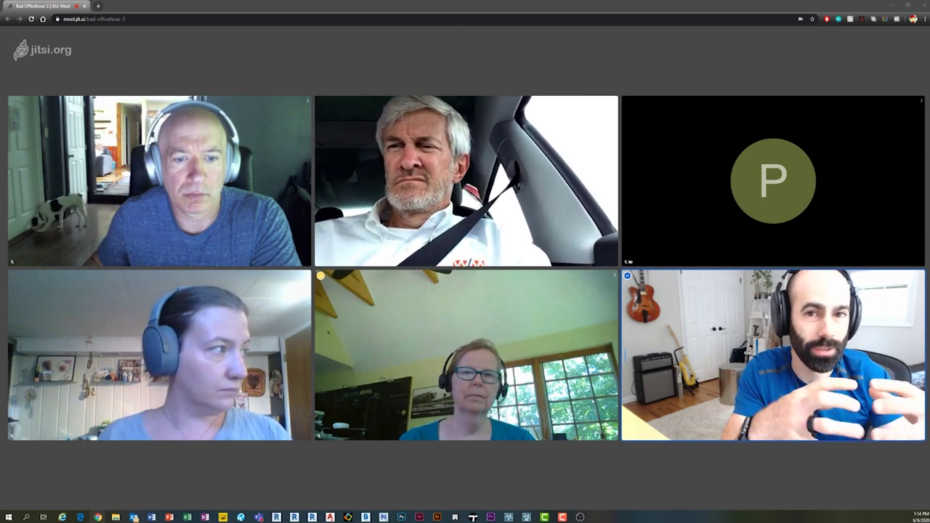
Switch to Revit and open the template ARCH - Residential - studio.bad 2016.rte from the Desktop's Template Office Hour folder.
{"action": "key", "text": "alt+Tab"}
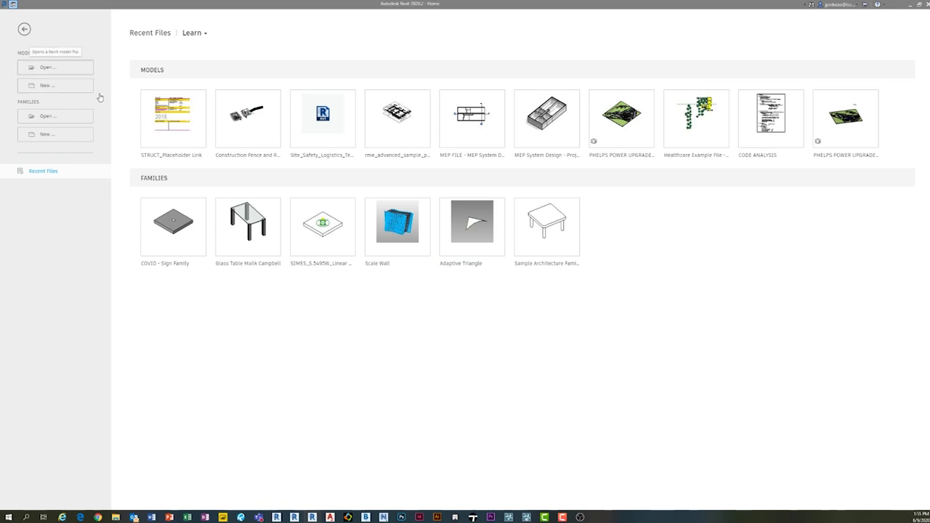
{"action": "key", "text": "ctrl+o"}
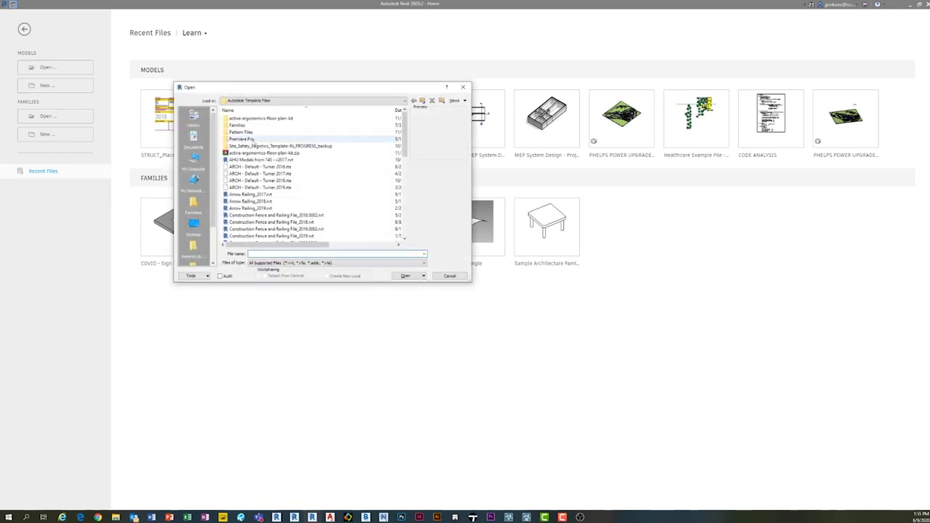
{"action": "left_click", "coordinate": [194, 225]}
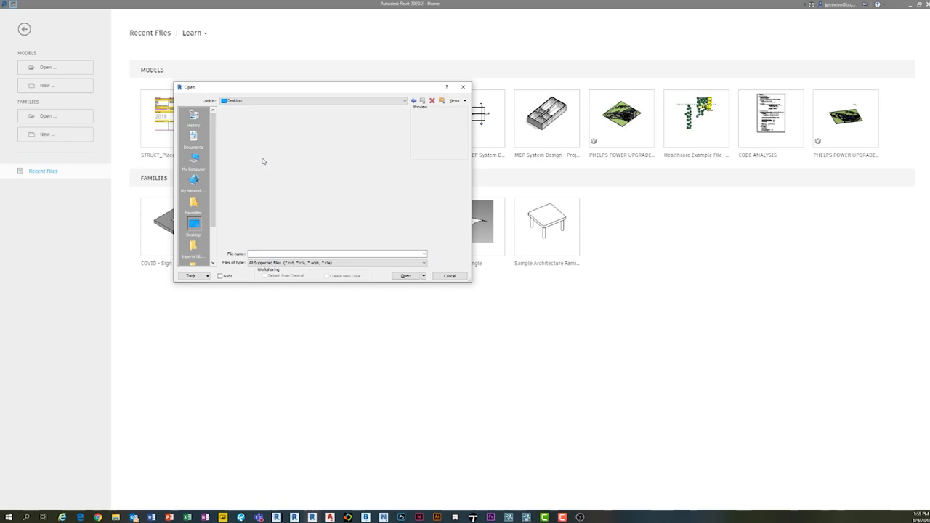
{"action": "left_click", "coordinate": [256, 119]}
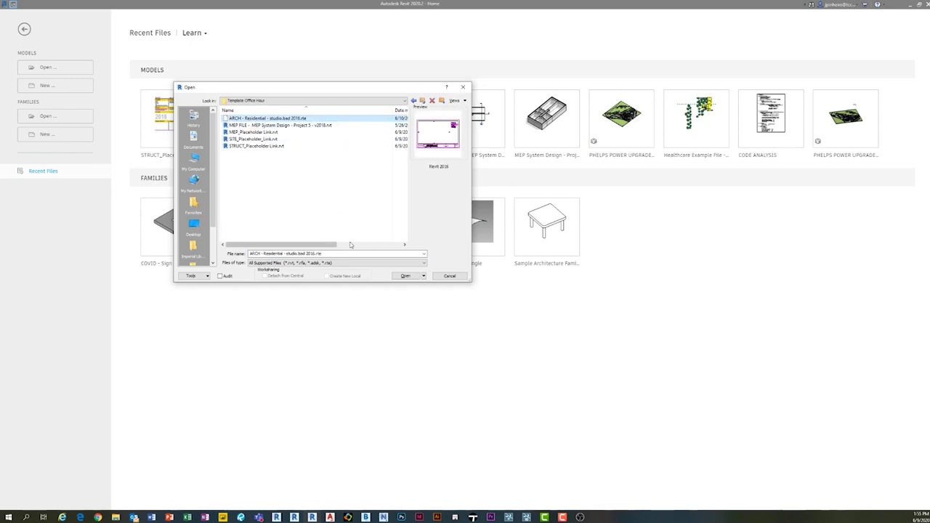
{"action": "left_click", "coordinate": [405, 277]}
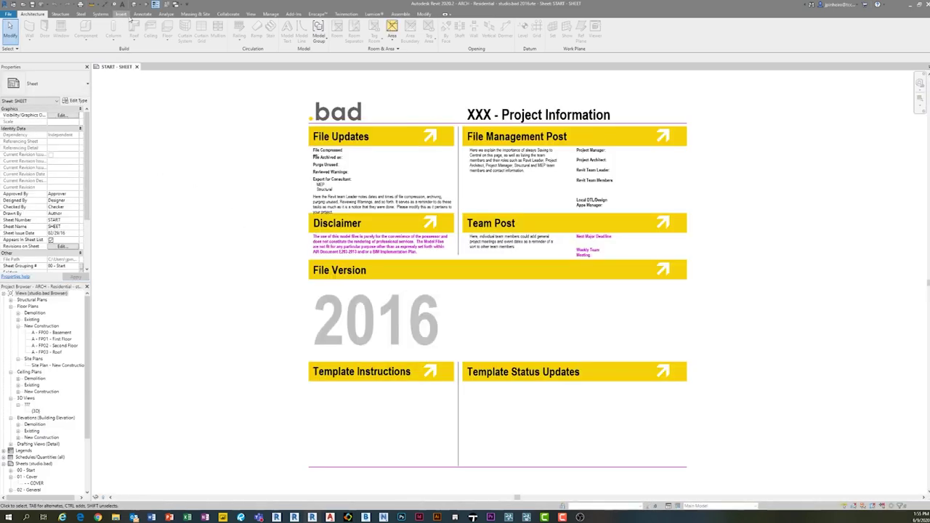
Open Manage Links to view the Revit links in the residential template.
{"action": "scroll", "coordinate": [170, 208], "scroll_direction": "down", "scroll_amount": 2}
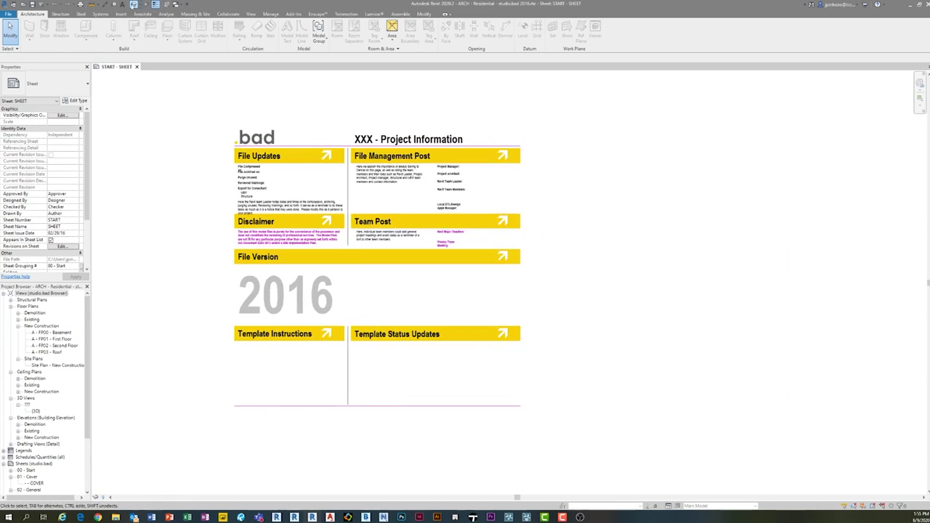
{"action": "left_click", "coordinate": [120, 13]}
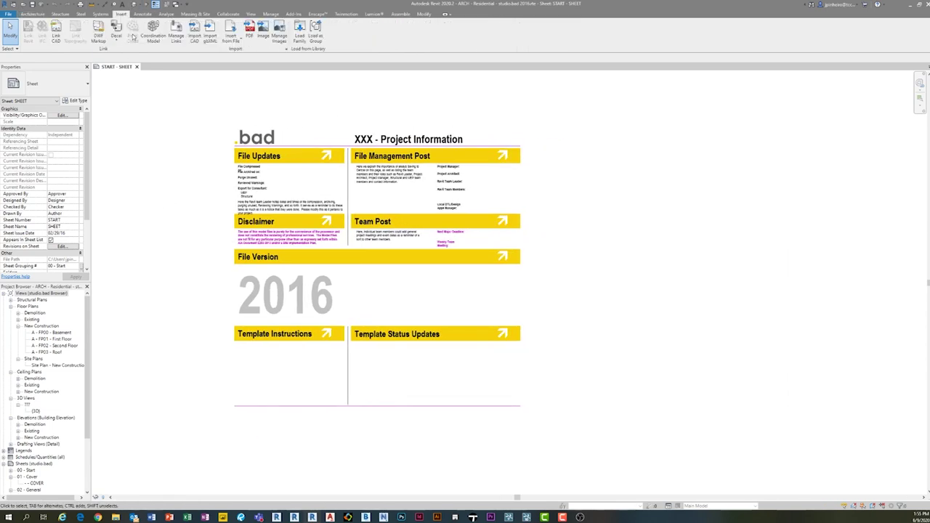
{"action": "left_click", "coordinate": [176, 33]}
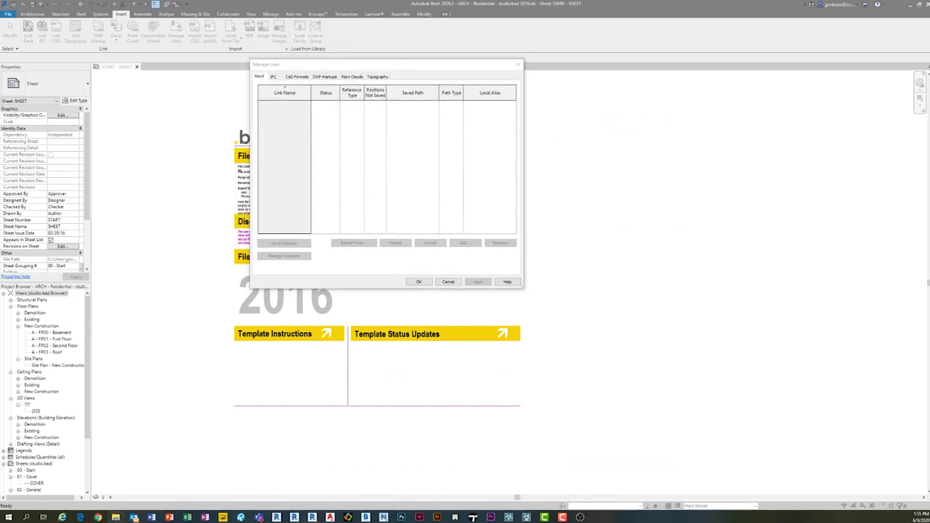
Switch to File Explorer, examine the MEP, SITE and STRUCT placeholder link files in Template Office Hour, and return to Revit.
{"action": "key", "text": "super+e"}
{"action": "scroll", "coordinate": [505, 314], "scroll_direction": "down", "scroll_amount": 3}
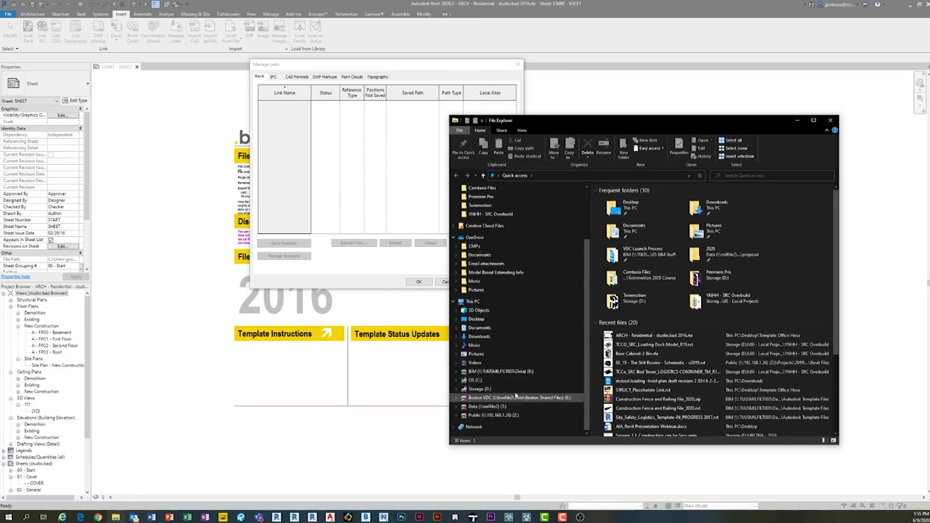
{"action": "left_click", "coordinate": [500, 389]}
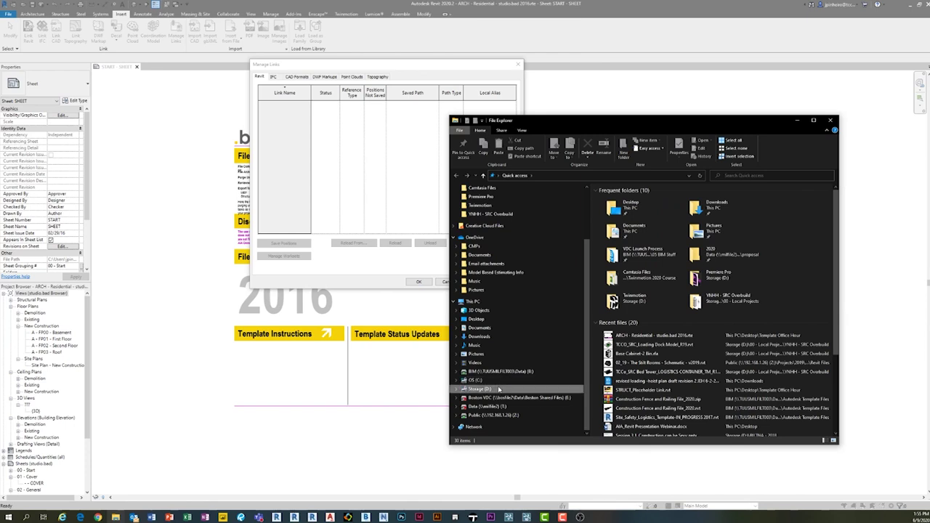
{"action": "key", "text": "alt+Left"}
{"action": "left_click", "coordinate": [656, 221]}
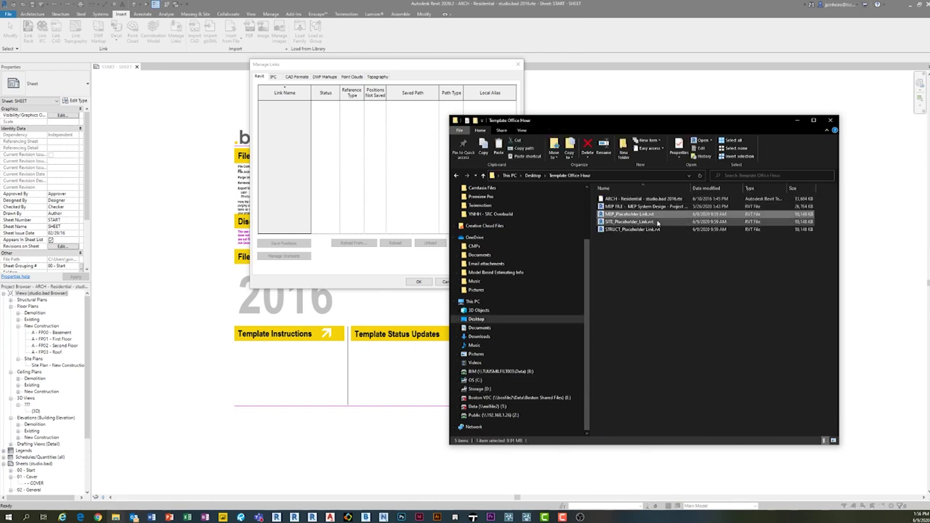
{"action": "left_click", "coordinate": [657, 229], "text": "shift"}
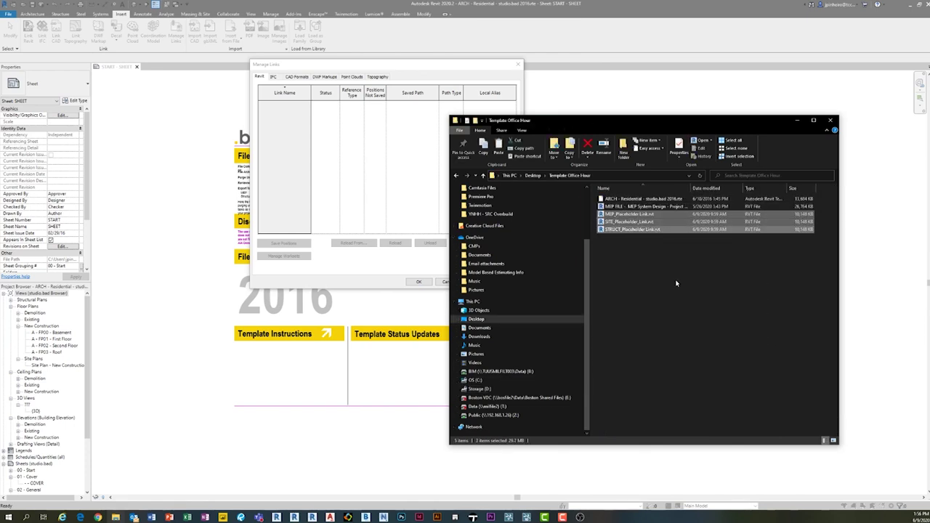
{"action": "left_click", "coordinate": [425, 196]}
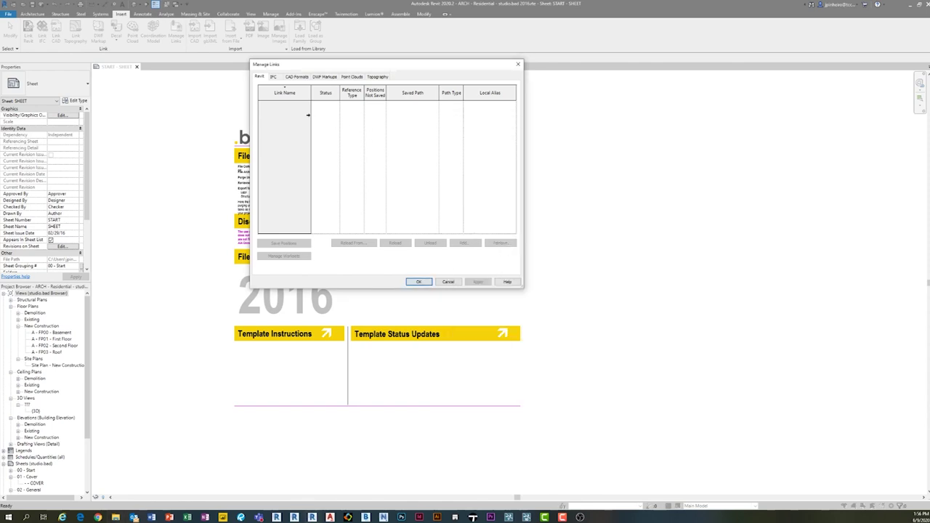
Link MEP_Placeholder Link.rvt into the template with Auto - Internal Origin to Internal Origin positioning.
{"action": "left_click", "coordinate": [452, 243]}
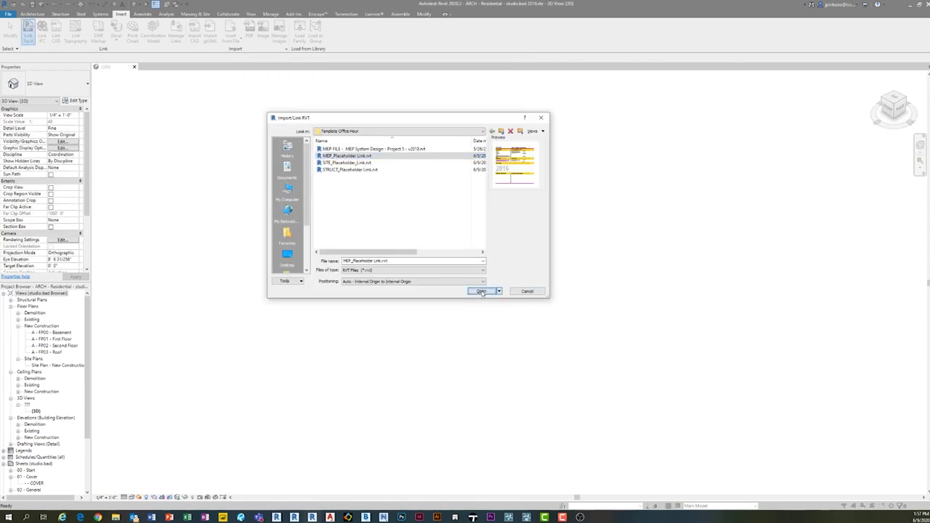
{"action": "left_click", "coordinate": [481, 293]}
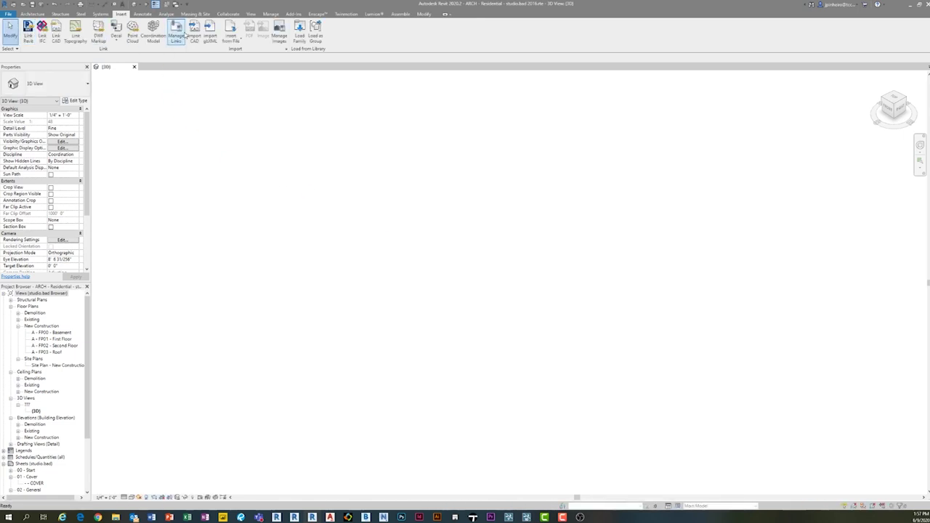
{"action": "left_click", "coordinate": [31, 40]}
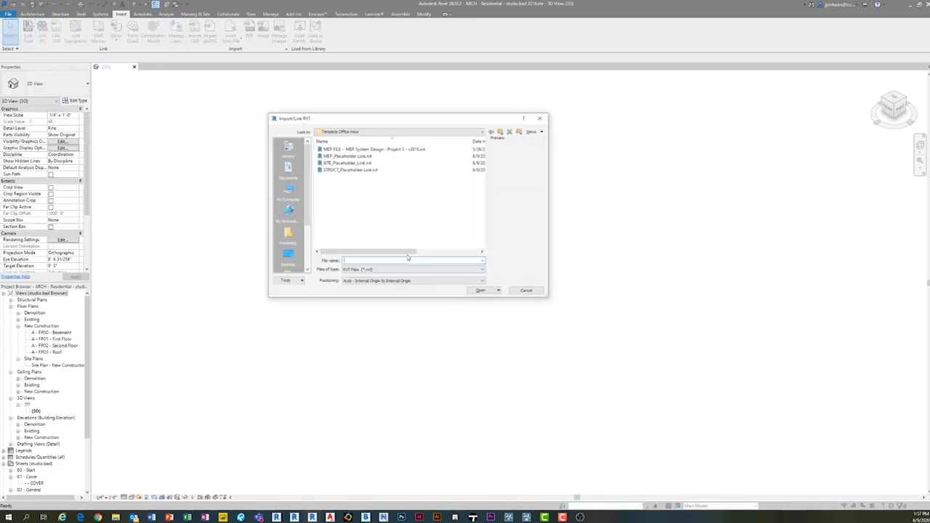
{"action": "left_click", "coordinate": [542, 120]}
Add SITE_Placeholder_Link.rvt as a Revit link with Auto - Internal Origin to Internal Origin positioning.
{"action": "left_click", "coordinate": [176, 35]}
{"action": "left_click", "coordinate": [469, 243]}
{"action": "left_click", "coordinate": [349, 169]}
{"action": "left_click", "coordinate": [347, 163]}
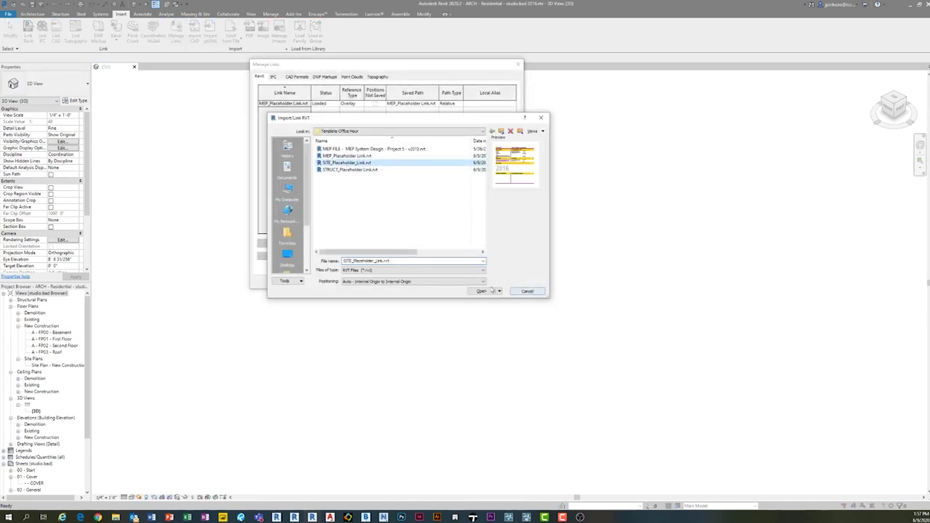
{"action": "left_click", "coordinate": [481, 291]}
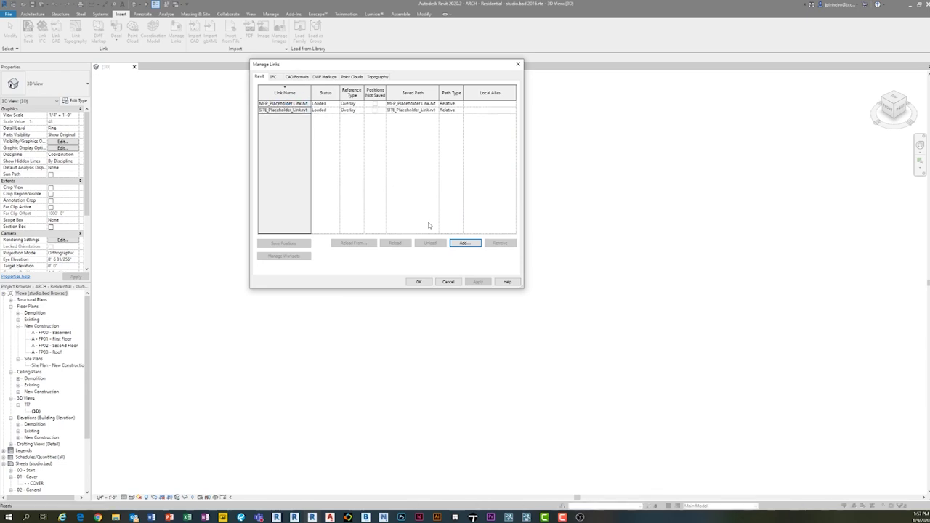
Add STRUCT_Placeholder Link.rvt as a Revit link, positioned Auto - Internal Origin to Internal Origin, and accept the managed links.
{"action": "left_click", "coordinate": [468, 242]}
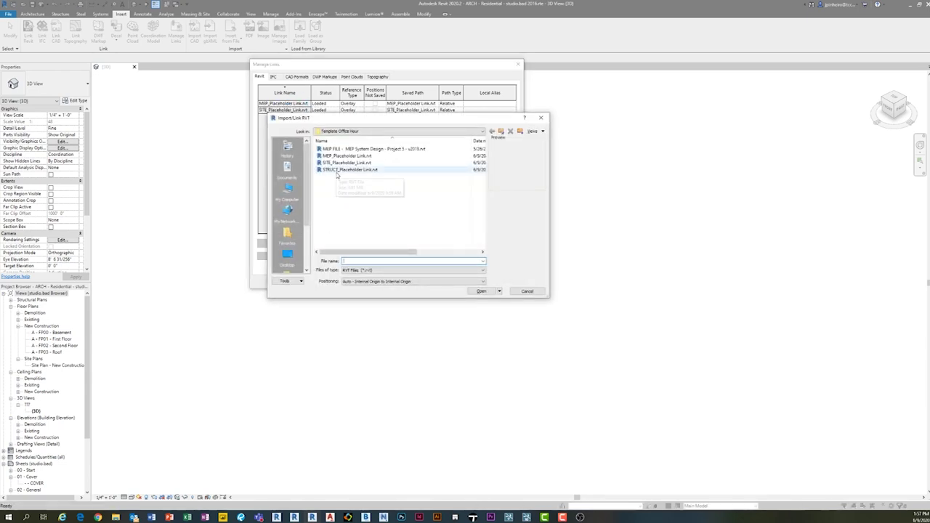
{"action": "left_click", "coordinate": [354, 169]}
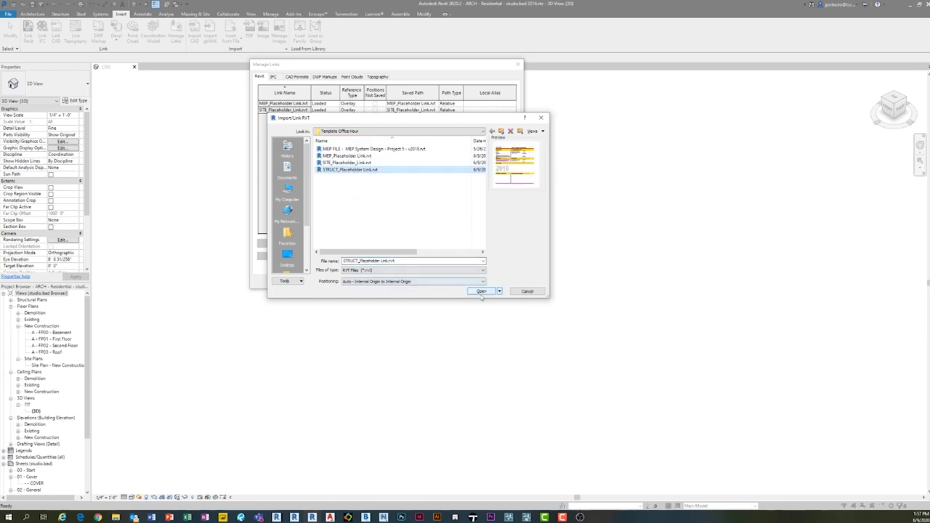
{"action": "left_click", "coordinate": [481, 291]}
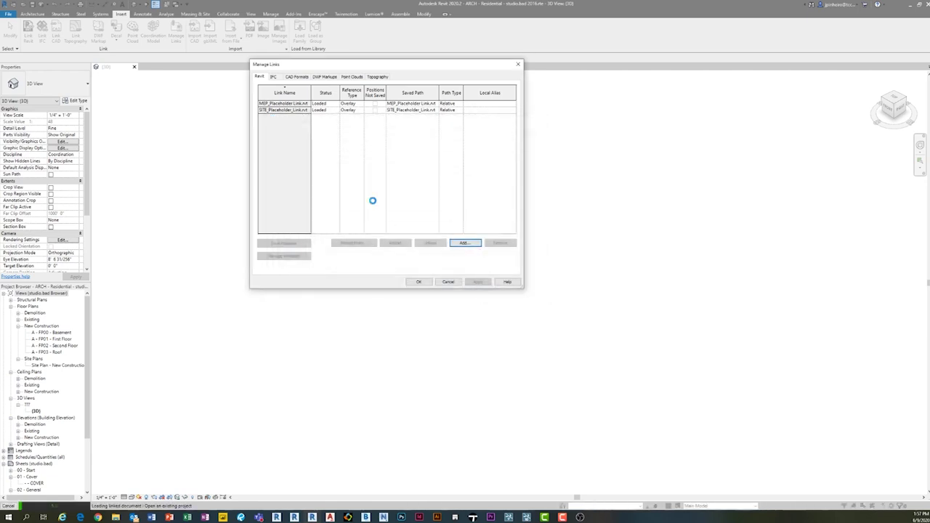
{"action": "left_click", "coordinate": [419, 282]}
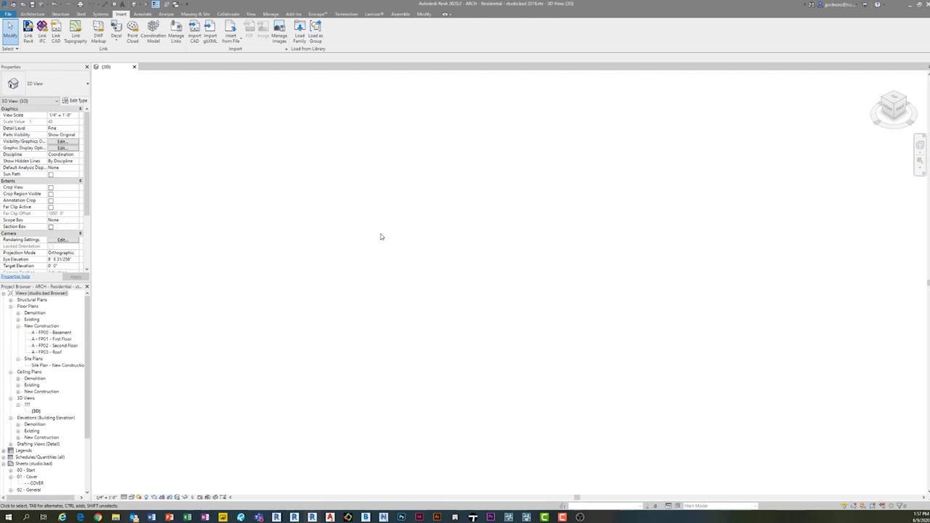
In the 3D view's visibility/graphic overrides, set the MEP placeholder link's display settings to Custom.
{"action": "key", "text": "v"}
{"action": "key", "text": "g"}
{"action": "left_click", "coordinate": [486, 117]}
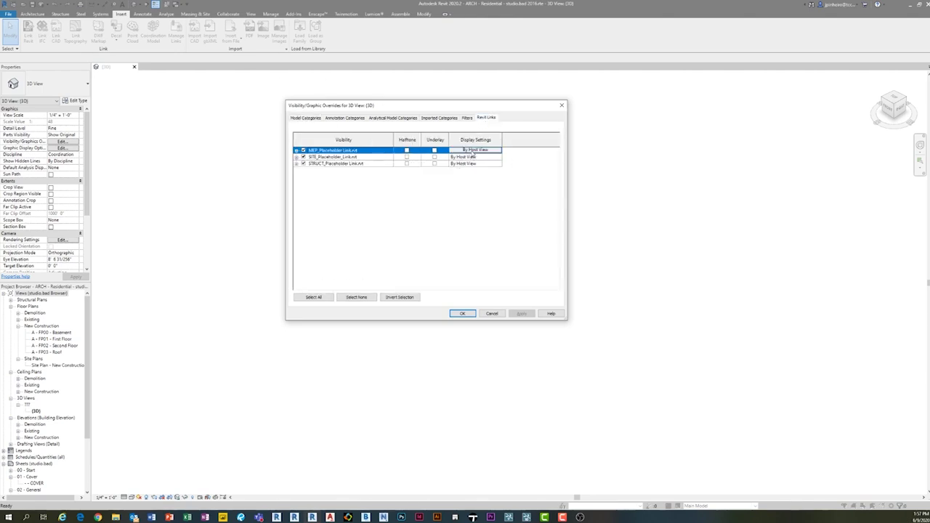
{"action": "left_click", "coordinate": [474, 150]}
{"action": "left_click", "coordinate": [388, 132]}
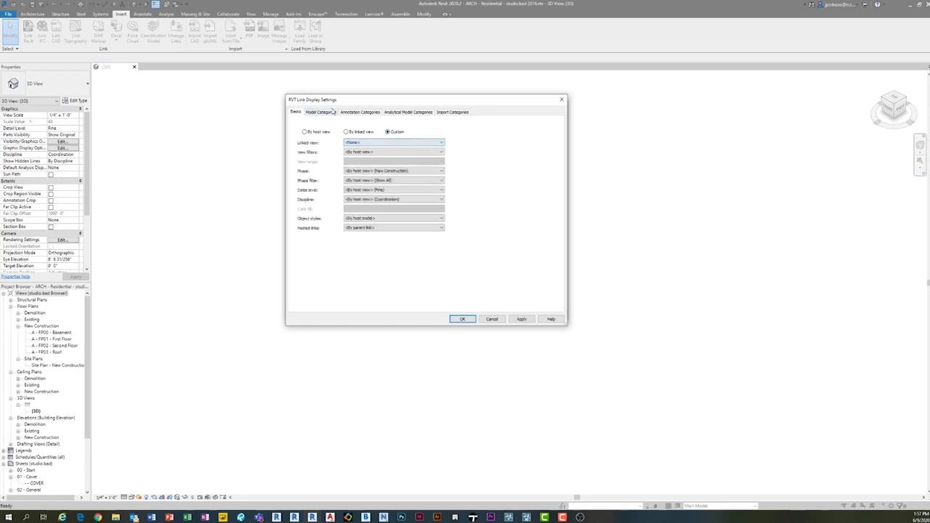
Set the MEP link's model categories to Custom and turn off the visibility of all of them.
{"action": "left_click", "coordinate": [333, 112]}
{"action": "left_click", "coordinate": [392, 124]}
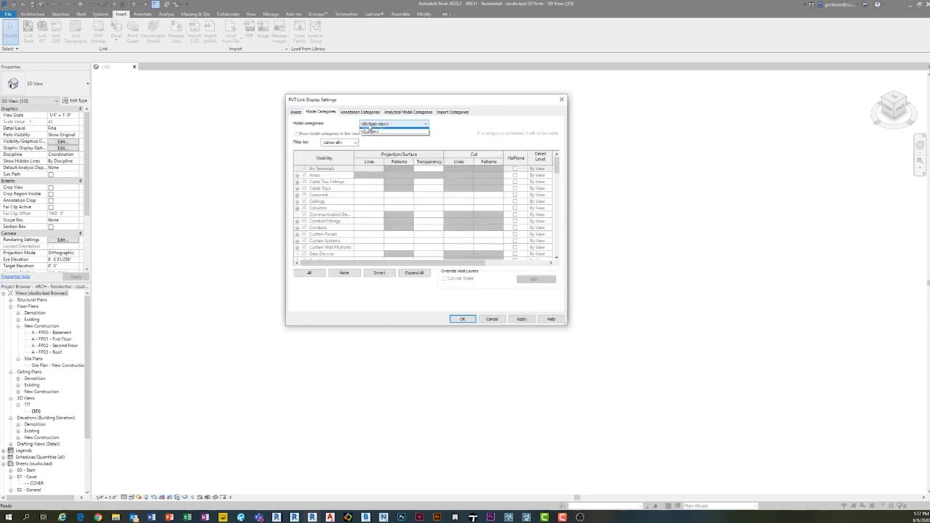
{"action": "left_click", "coordinate": [392, 138]}
{"action": "left_click", "coordinate": [295, 133]}
{"action": "left_click", "coordinate": [295, 133]}
{"action": "left_click", "coordinate": [303, 195]}
{"action": "left_click", "coordinate": [296, 134]}
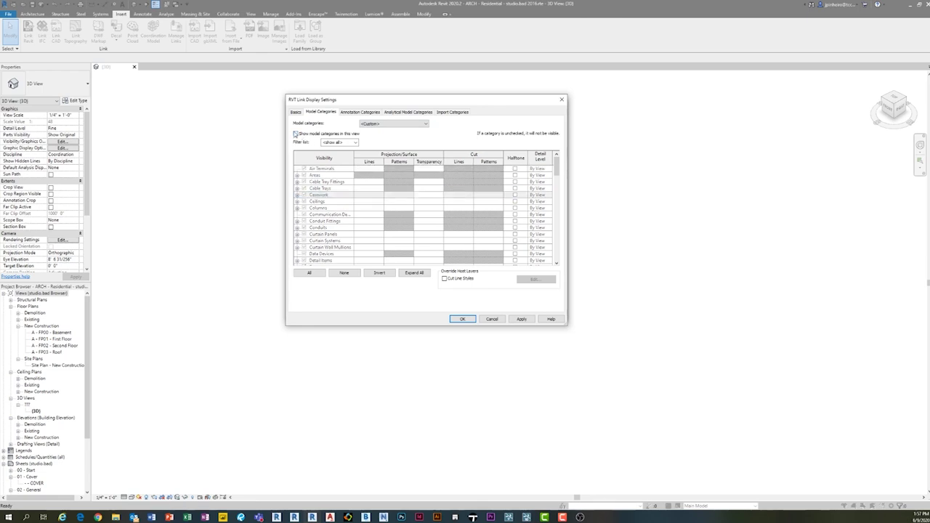
{"action": "left_click", "coordinate": [336, 203]}
{"action": "left_click", "coordinate": [309, 272]}
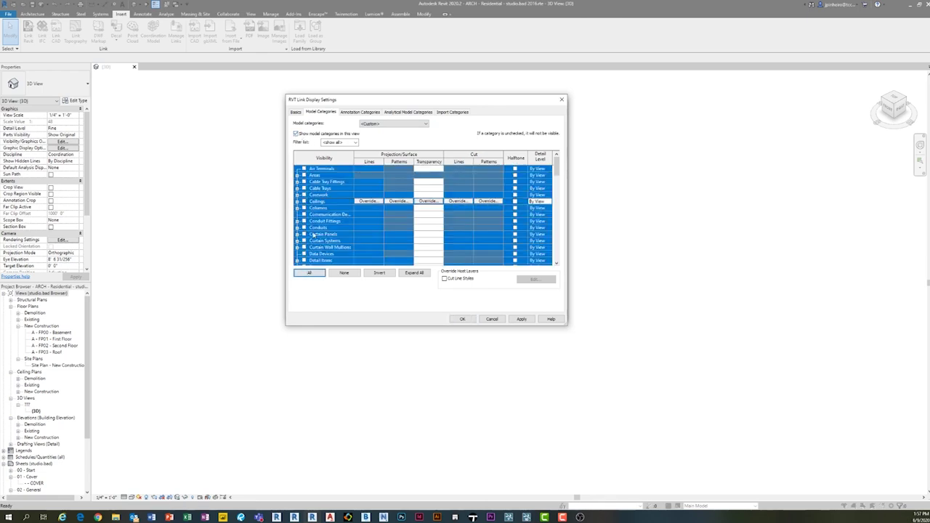
{"action": "left_click", "coordinate": [303, 240]}
{"action": "left_click", "coordinate": [333, 254]}
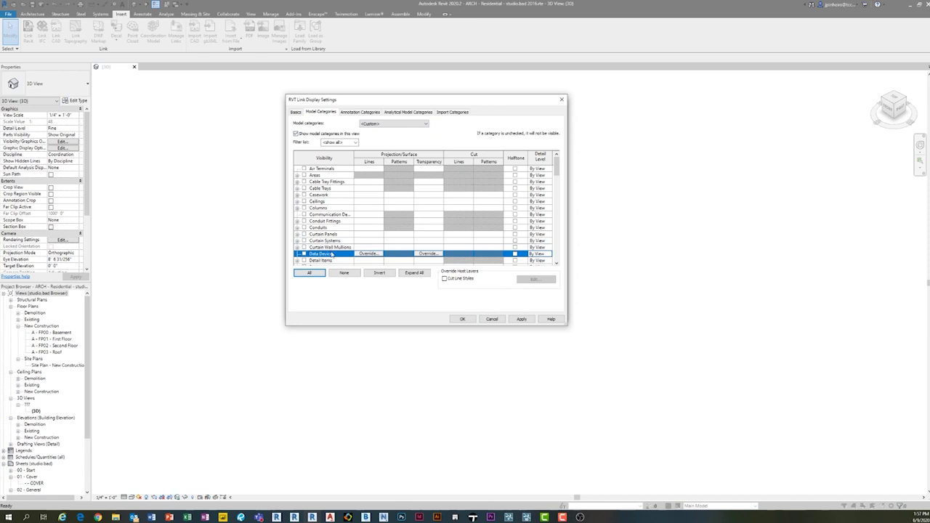
Make the model categories from Duct Accessories through Ducts visible for the MEP link and accept its display settings.
{"action": "scroll", "coordinate": [331, 245], "scroll_direction": "down", "scroll_amount": 2}
{"action": "left_click", "coordinate": [333, 235]}
{"action": "scroll", "coordinate": [334, 253], "scroll_direction": "down", "scroll_amount": 1}
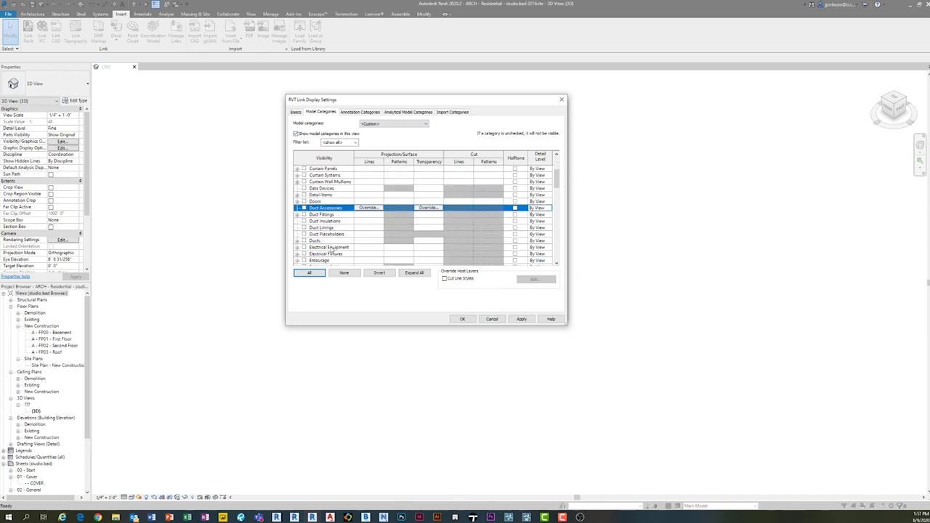
{"action": "left_click", "coordinate": [306, 240], "text": "shift"}
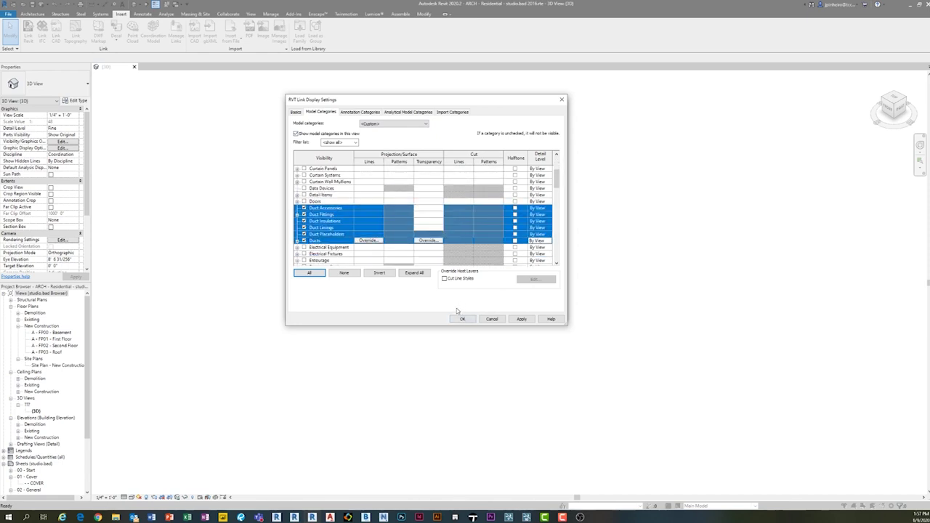
{"action": "left_click", "coordinate": [460, 318]}
Set STRUCT_Placeholder Link.rvt to halftone, view the 3D view's filters, and accept the visibility overrides.
{"action": "left_click", "coordinate": [478, 158]}
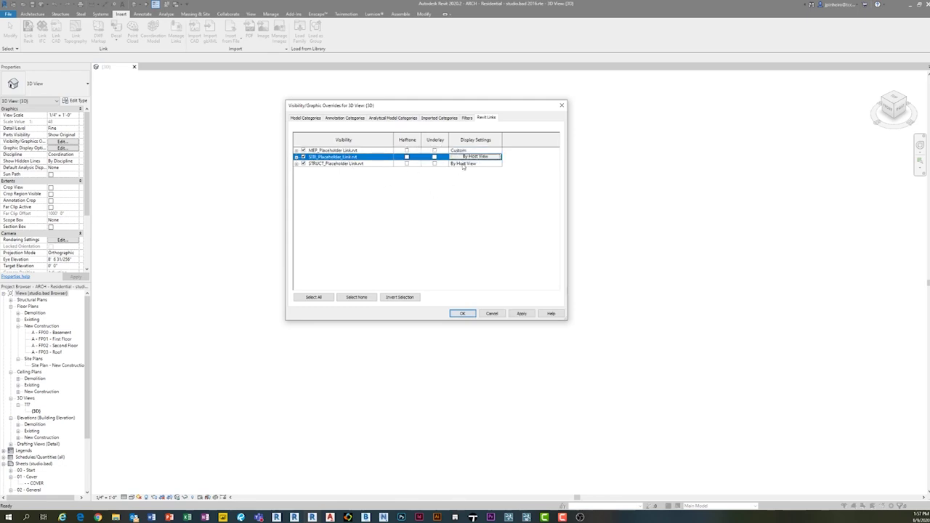
{"action": "left_click", "coordinate": [466, 163]}
{"action": "left_click", "coordinate": [466, 164]}
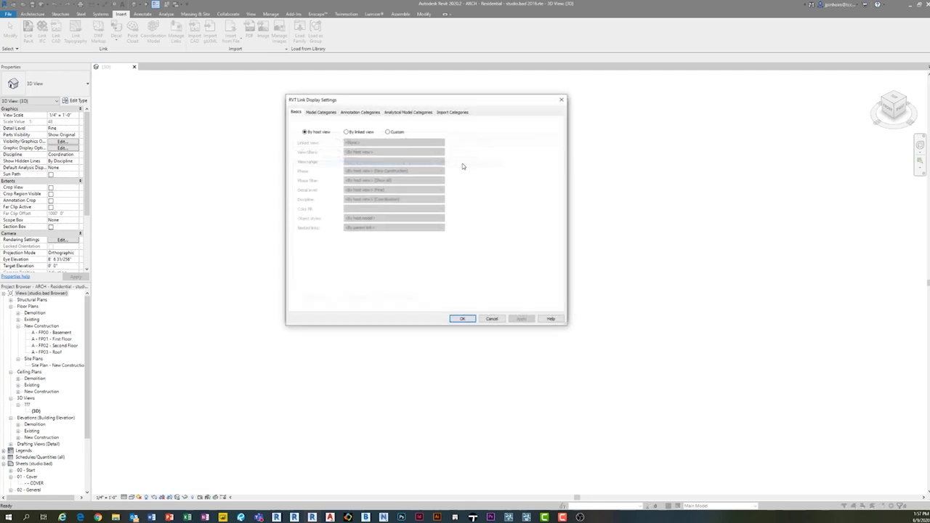
{"action": "left_click", "coordinate": [562, 100]}
{"action": "left_click", "coordinate": [407, 163]}
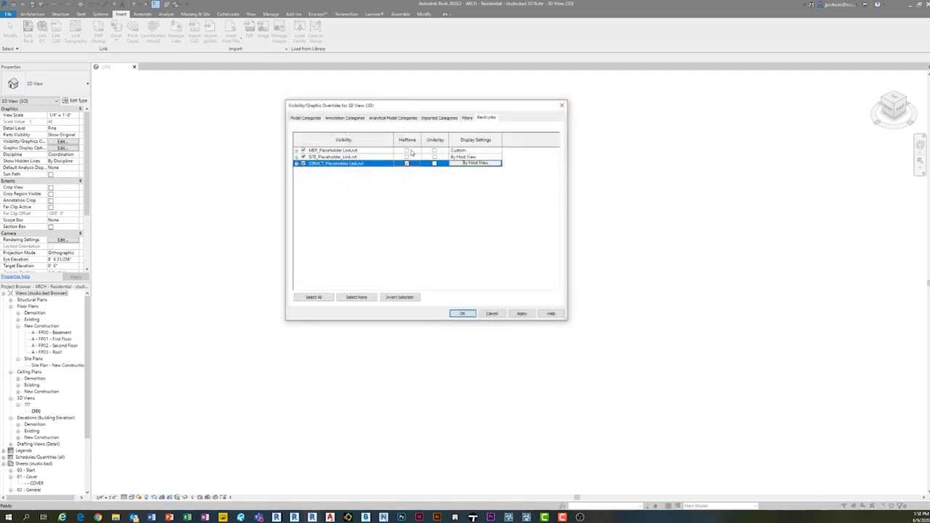
{"action": "left_click", "coordinate": [466, 117]}
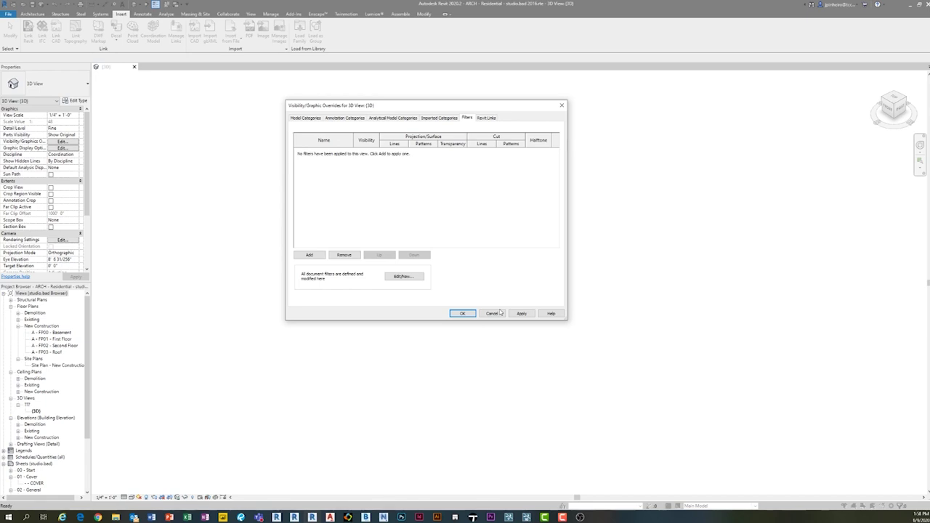
{"action": "left_click", "coordinate": [473, 312]}
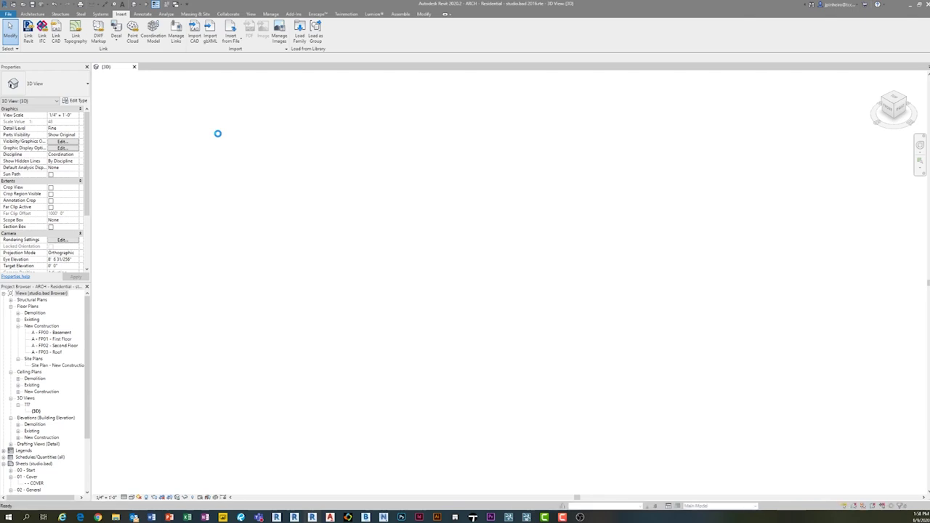
Close the template file and create a new project from the template ARCH - Residential - studio.bad 2016.rte in the Template Office Hour folder.
{"action": "left_click", "coordinate": [134, 66]}
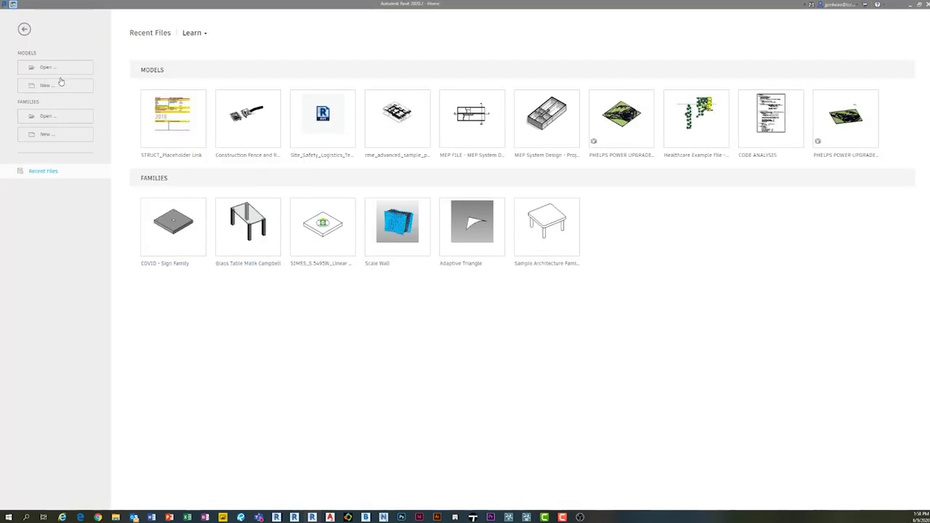
{"action": "left_click", "coordinate": [46, 85]}
{"action": "left_click", "coordinate": [513, 243]}
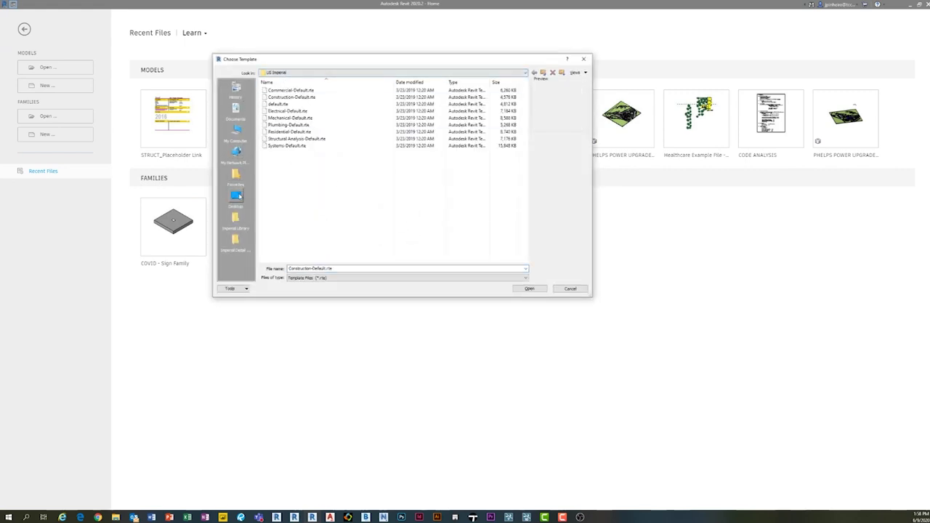
{"action": "left_click", "coordinate": [237, 197]}
{"action": "double_click", "coordinate": [311, 131]}
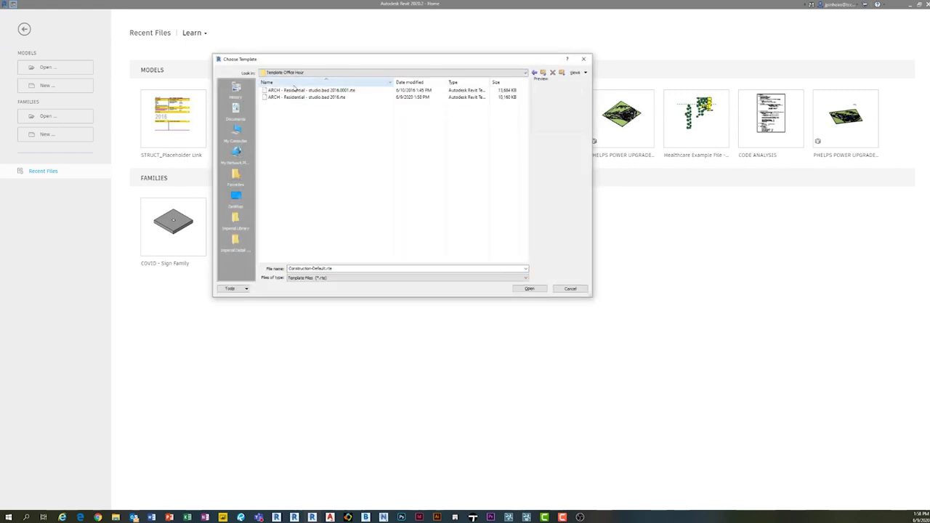
{"action": "left_click", "coordinate": [365, 97]}
{"action": "left_click", "coordinate": [530, 288]}
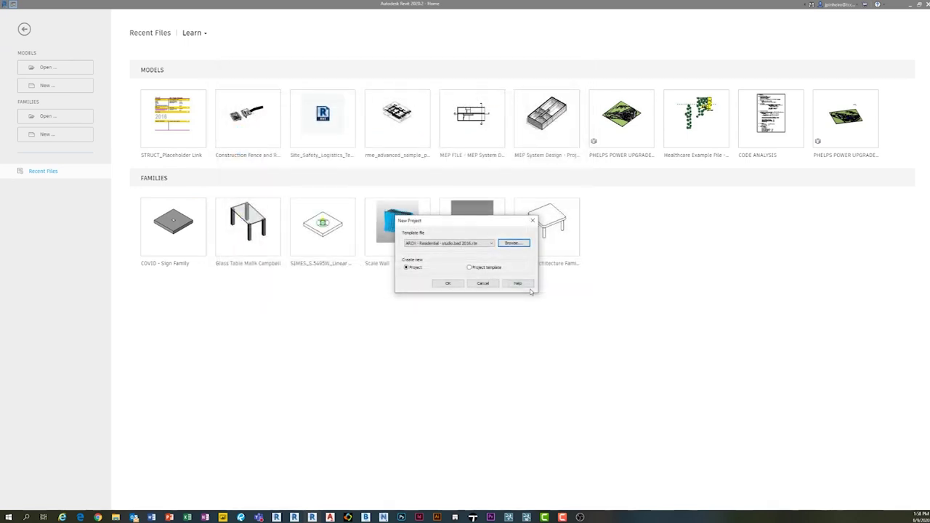
{"action": "left_click", "coordinate": [448, 283]}
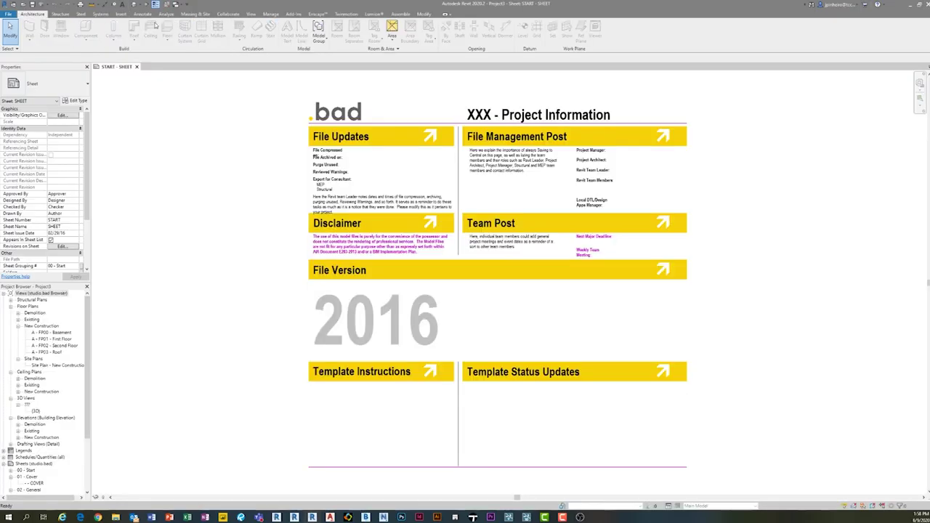
Open the default 3D view and bring up the managed Revit links, widening the Link Name column to fit the names.
{"action": "left_click", "coordinate": [133, 4]}
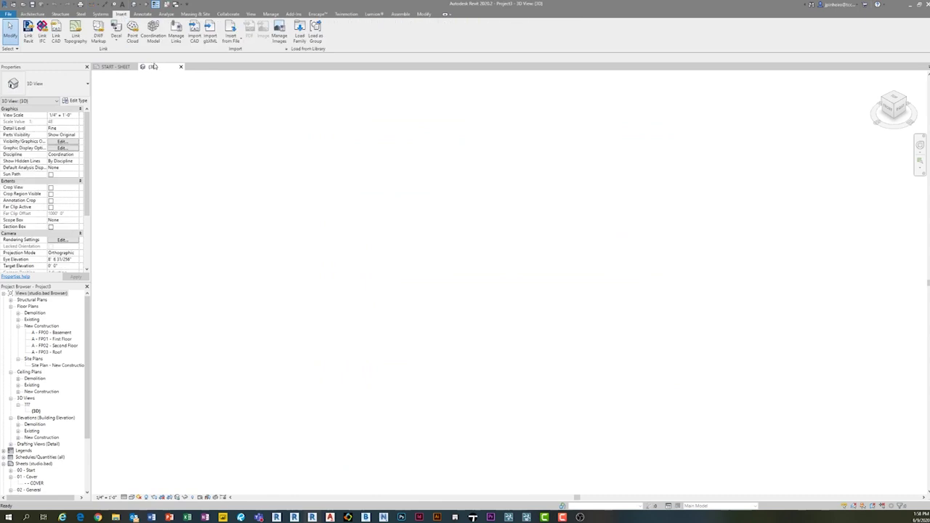
{"action": "left_click", "coordinate": [176, 33]}
{"action": "mouse_move", "coordinate": [311, 90]}
{"action": "left_mouse_down"}
{"action": "mouse_move", "coordinate": [344, 91]}
{"action": "mouse_move", "coordinate": [314, 92]}
{"action": "left_mouse_up"}
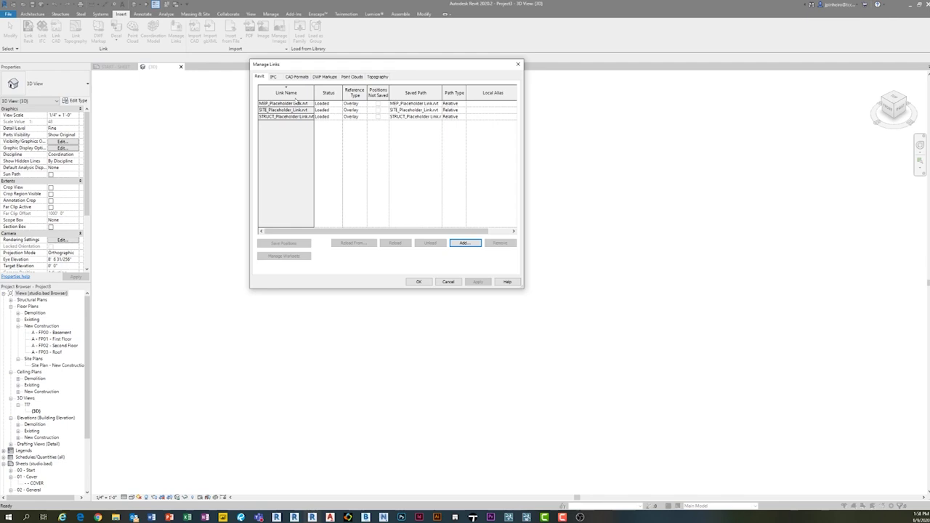
{"action": "double_click", "coordinate": [314, 91]}
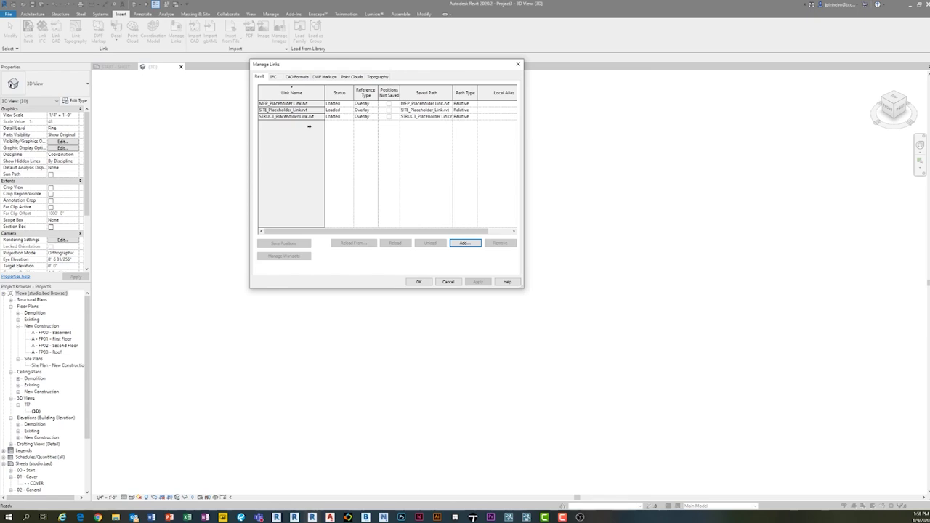
Reload the MEP placeholder link from MEP FILE - MEP System Design - Project 5 - v2018.rvt and accept the link changes.
{"action": "left_click", "coordinate": [280, 103]}
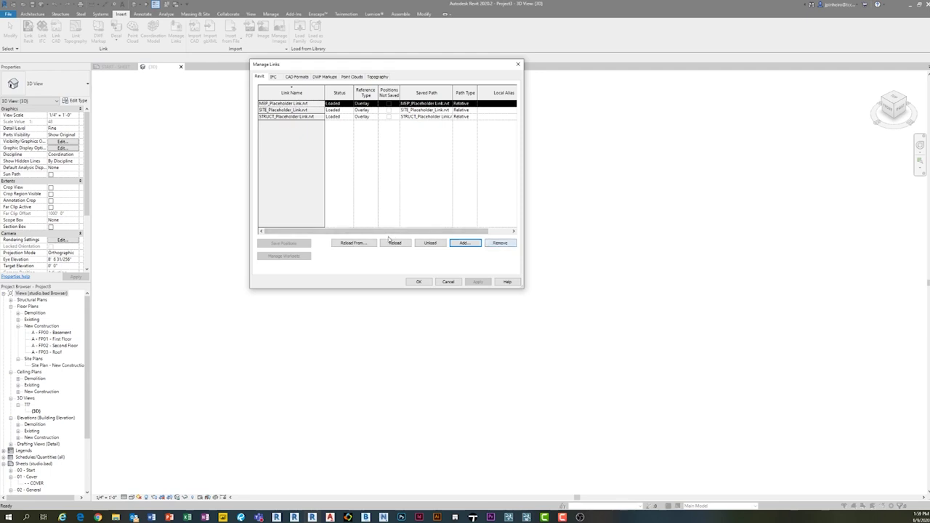
{"action": "left_click", "coordinate": [360, 245]}
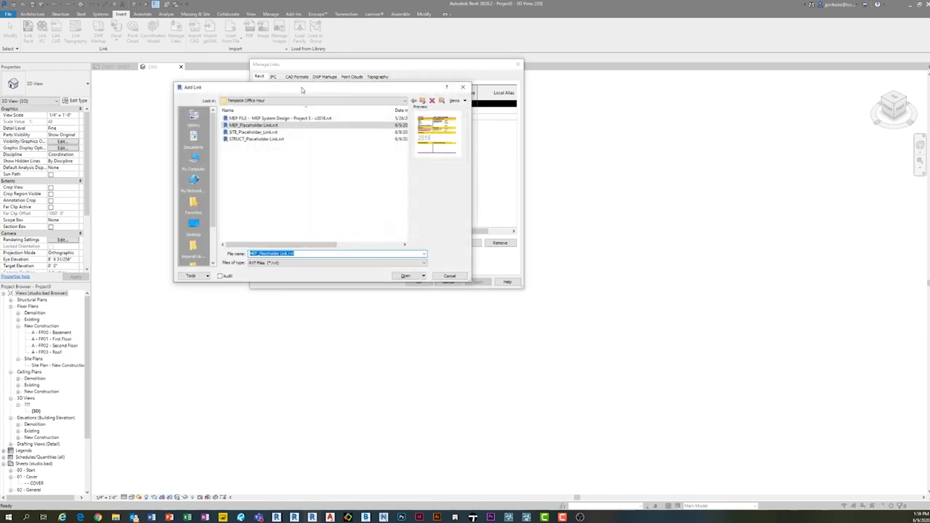
{"action": "left_click_drag", "start_coordinate": [305, 91], "coordinate": [318, 127]}
{"action": "left_click", "coordinate": [301, 154]}
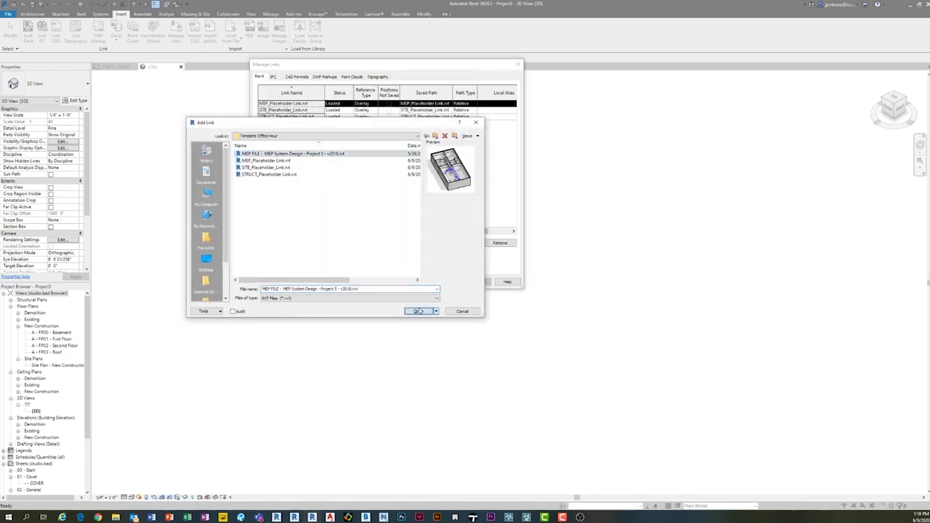
{"action": "left_click", "coordinate": [419, 311]}
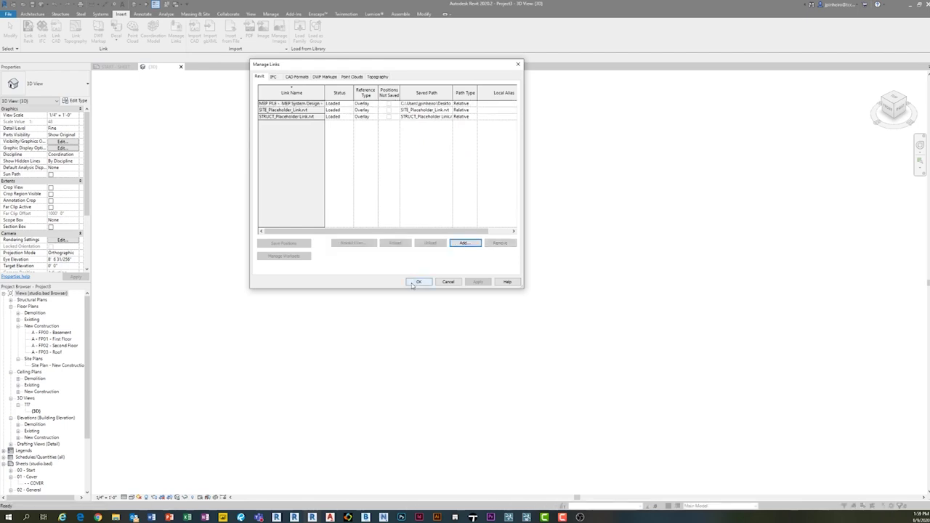
{"action": "left_click", "coordinate": [418, 282]}
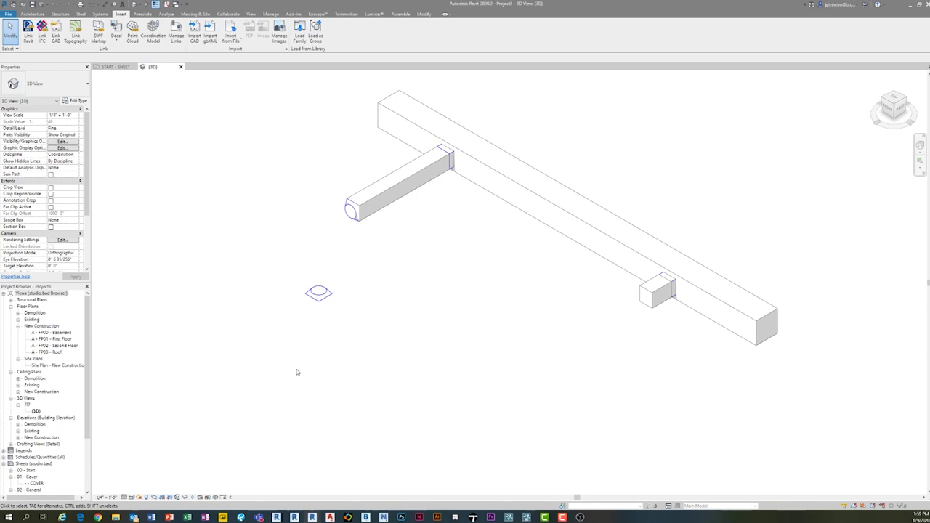
Examine the MEP link's custom display settings in the 3D view's visibility/graphic overrides and accept them as they are.
{"action": "scroll", "coordinate": [296, 370], "scroll_direction": "down", "scroll_amount": 3}
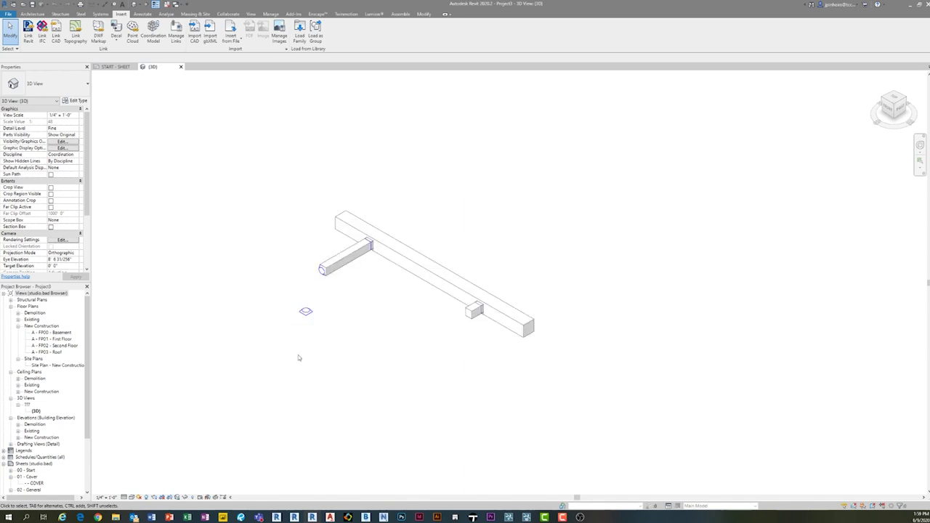
{"action": "middle_click_drag", "start_coordinate": [297, 357], "coordinate": [231, 316]}
{"action": "key", "text": "v"}
{"action": "key", "text": "g"}
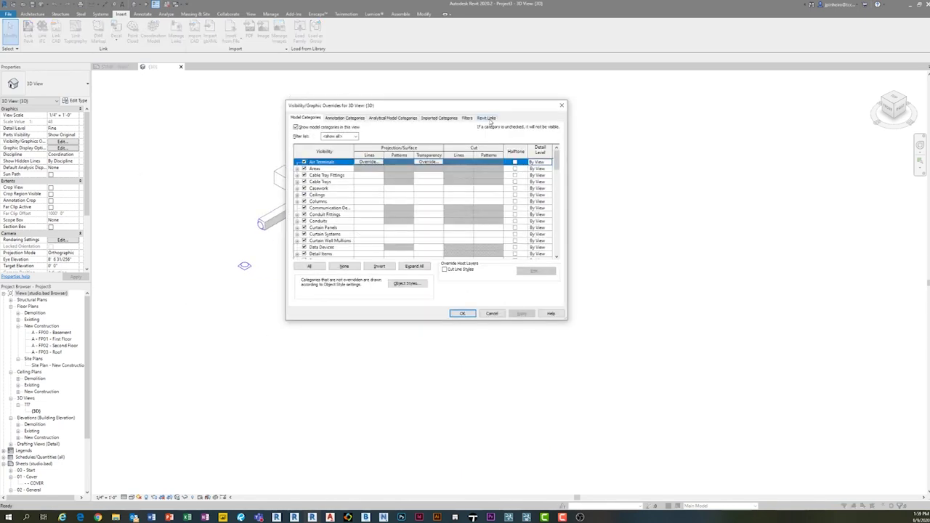
{"action": "left_click", "coordinate": [495, 120]}
{"action": "left_click_drag", "start_coordinate": [395, 140], "coordinate": [427, 140]}
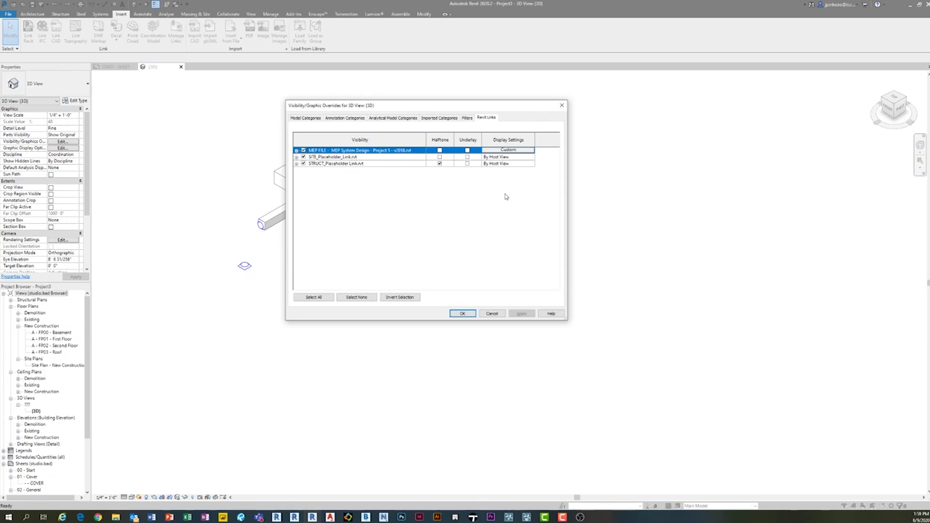
{"action": "left_click", "coordinate": [500, 151]}
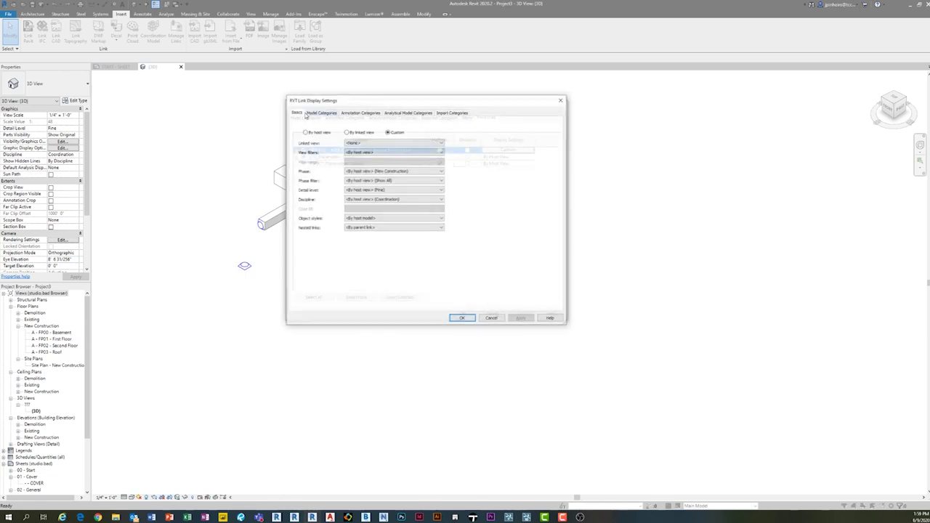
{"action": "left_click", "coordinate": [463, 319]}
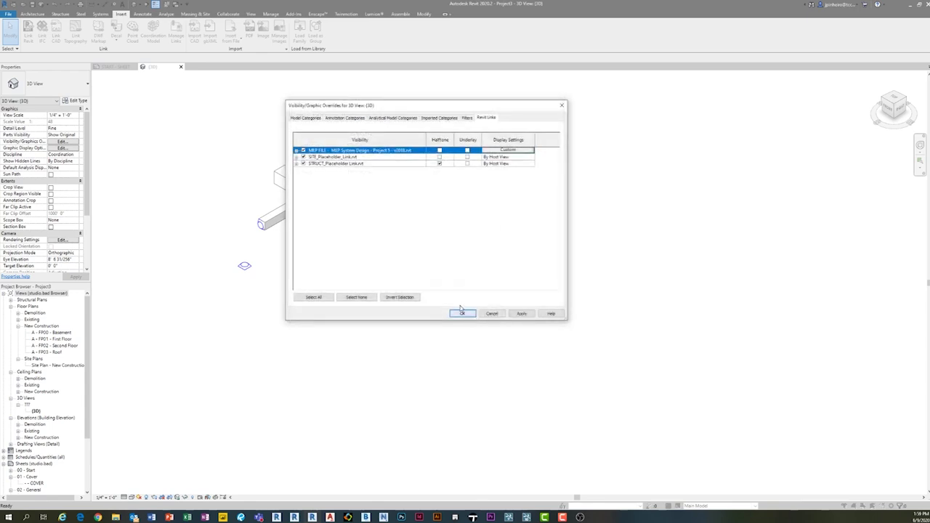
{"action": "left_click", "coordinate": [462, 319]}
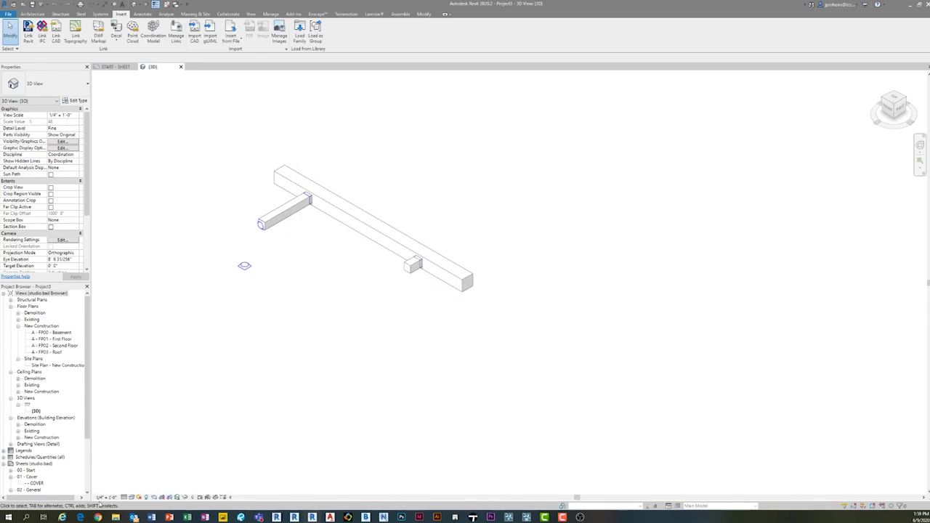
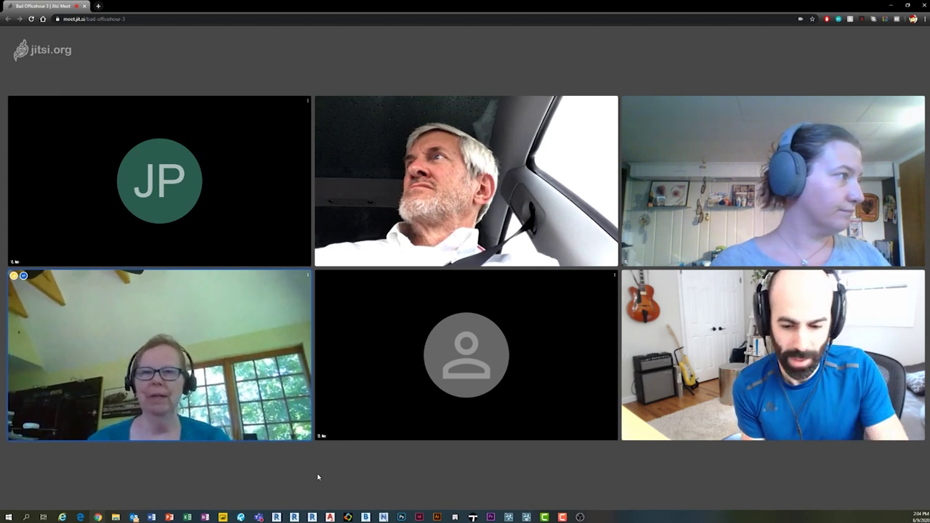
Share the entire Screen 2 in the Jitsi meeting and turn the camera back on.
{"action": "mouse_move", "coordinate": [15, 498]}
{"action": "left_click", "coordinate": [16, 495]}
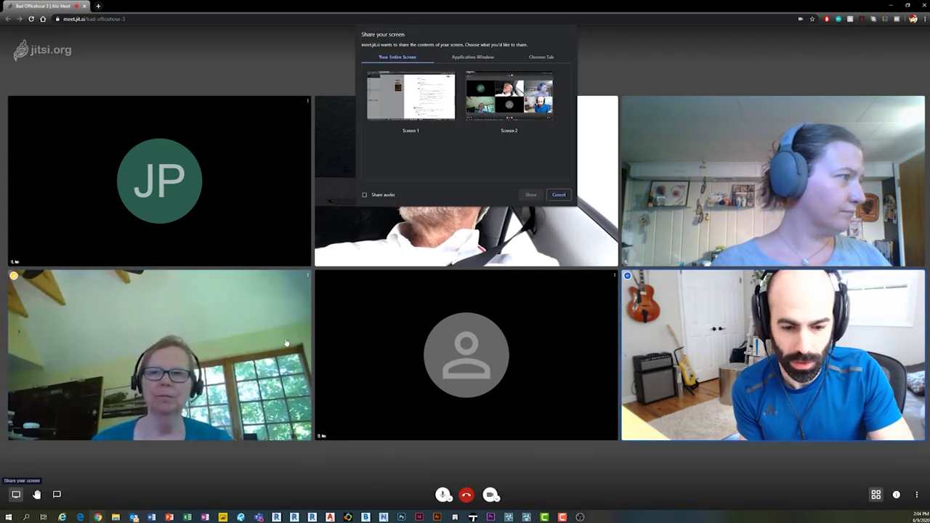
{"action": "left_click", "coordinate": [508, 98]}
{"action": "left_click", "coordinate": [531, 195]}
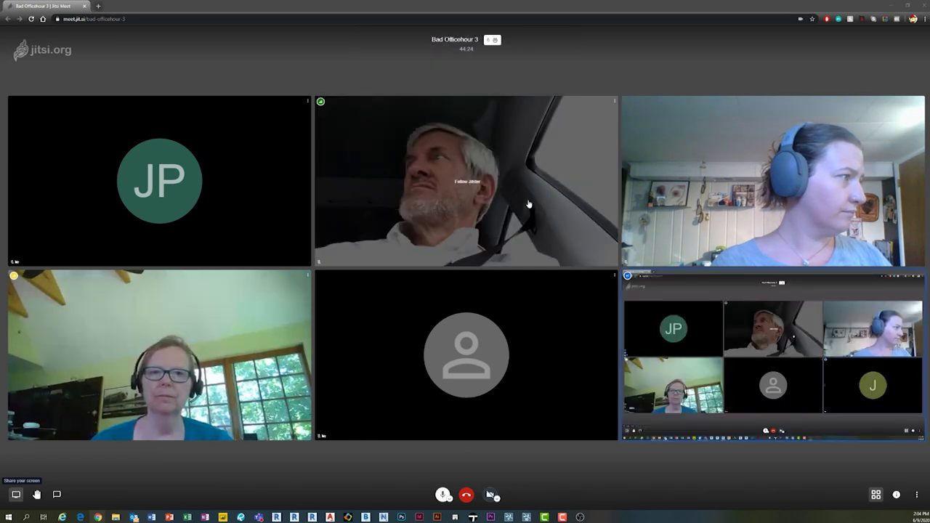
{"action": "left_click", "coordinate": [491, 495]}
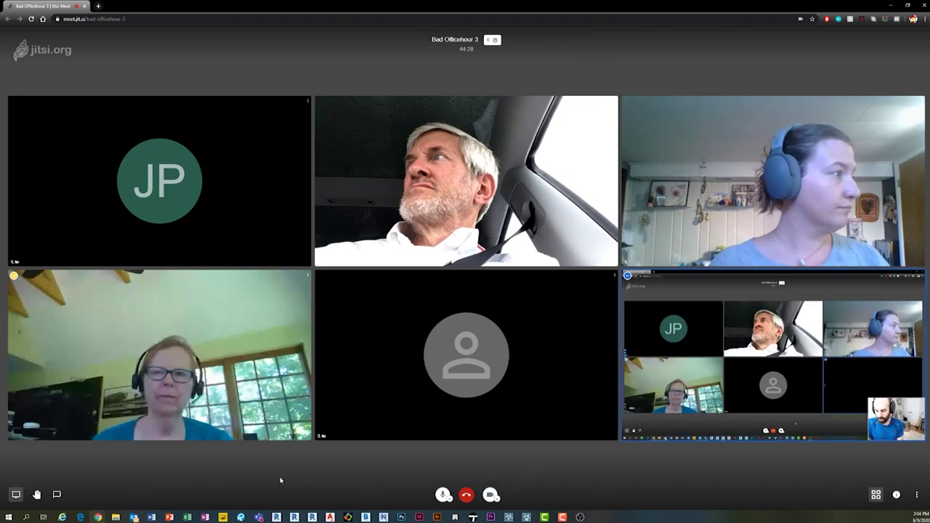
Switch back to Revit and check the 3D view's visibility/graphic overrides.
{"action": "key", "text": "alt+Tab"}
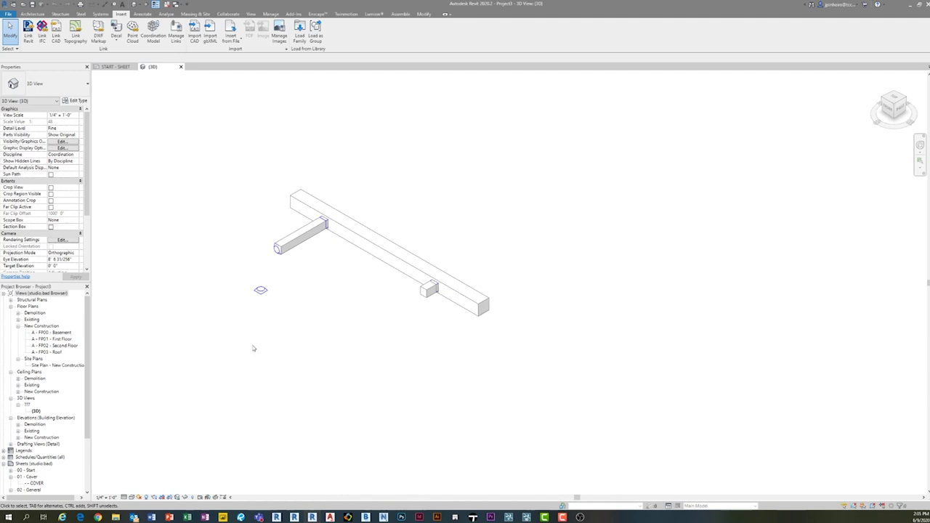
{"action": "middle_click_drag", "start_coordinate": [254, 338], "coordinate": [279, 342]}
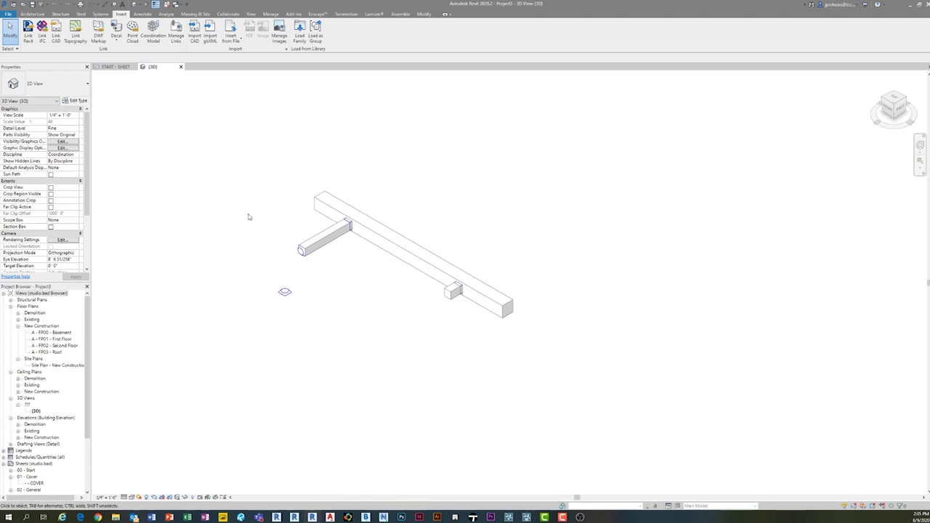
{"action": "middle_click_drag", "start_coordinate": [231, 274], "coordinate": [204, 269]}
{"action": "key", "text": "v"}
{"action": "key", "text": "v"}
{"action": "left_click", "coordinate": [475, 308]}
Open the A - FP01 - First Floor plan, closing the inactive views, and return to the default 3D view.
{"action": "left_click", "coordinate": [59, 333]}
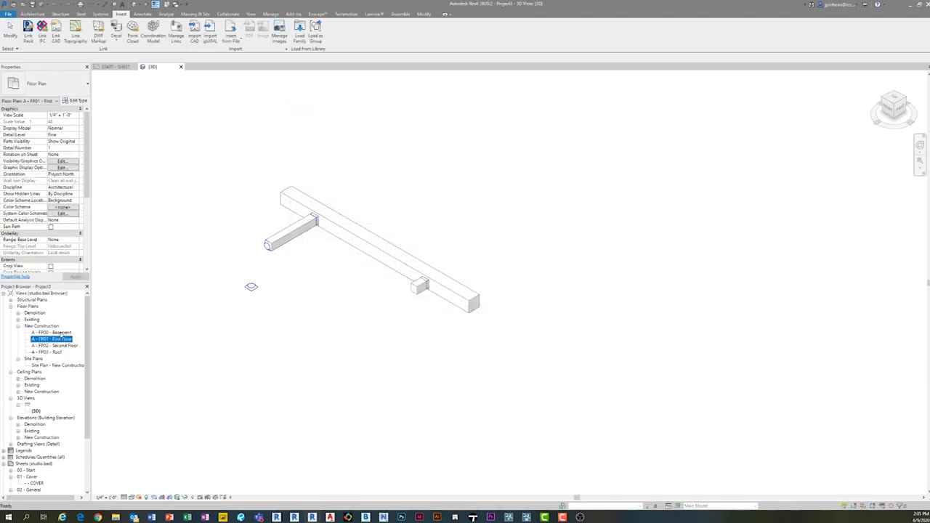
{"action": "double_click", "coordinate": [53, 339]}
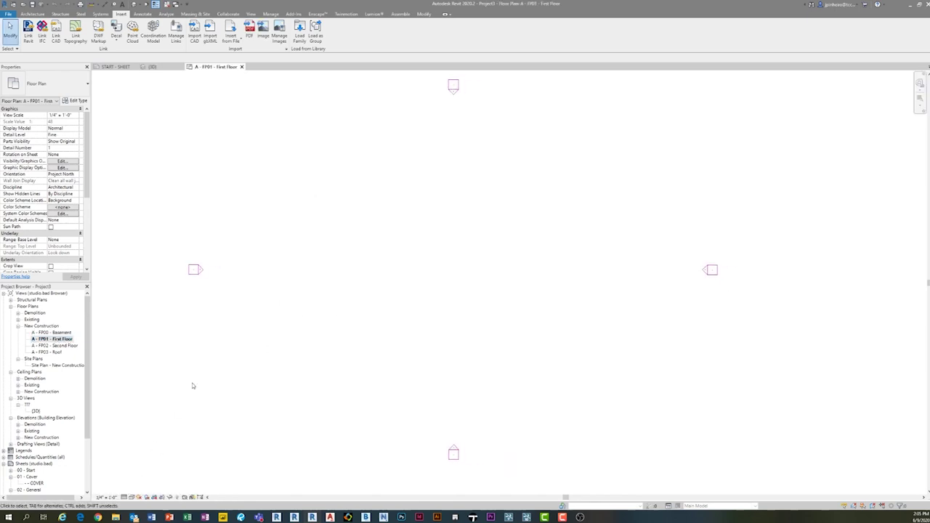
{"action": "left_click", "coordinate": [166, 4]}
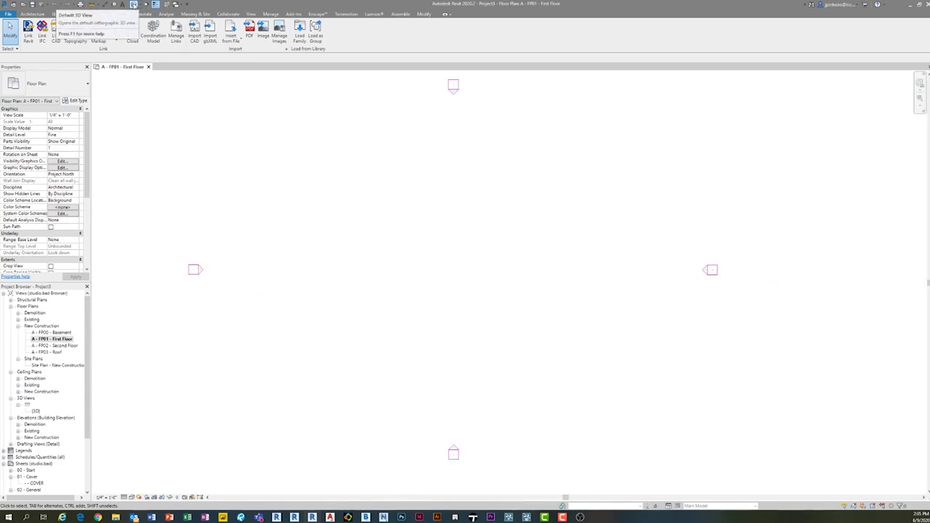
{"action": "left_click", "coordinate": [134, 5]}
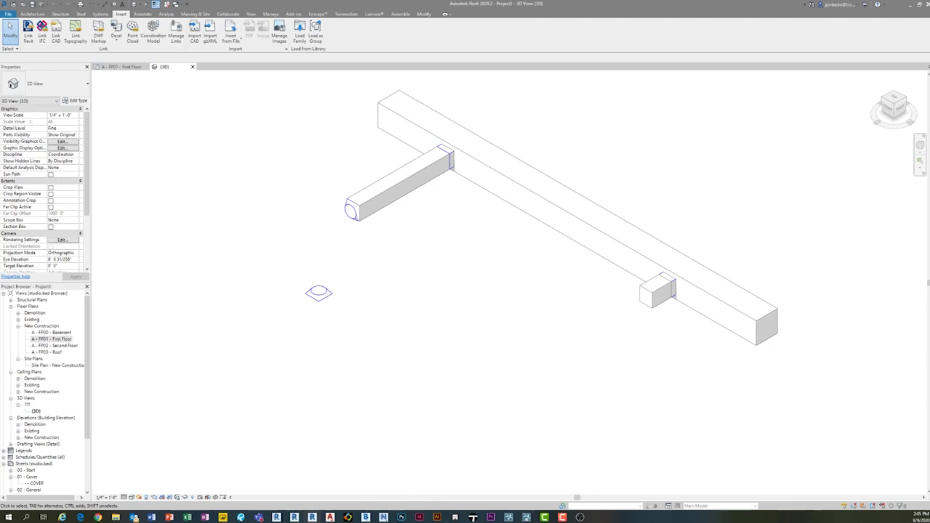
Close the project's First Floor plan and 3D view, discarding the project's changes.
{"action": "key", "text": "alt+Tab"}
{"action": "left_click", "coordinate": [281, 158]}
{"action": "left_click", "coordinate": [145, 66]}
{"action": "left_click", "coordinate": [134, 66]}
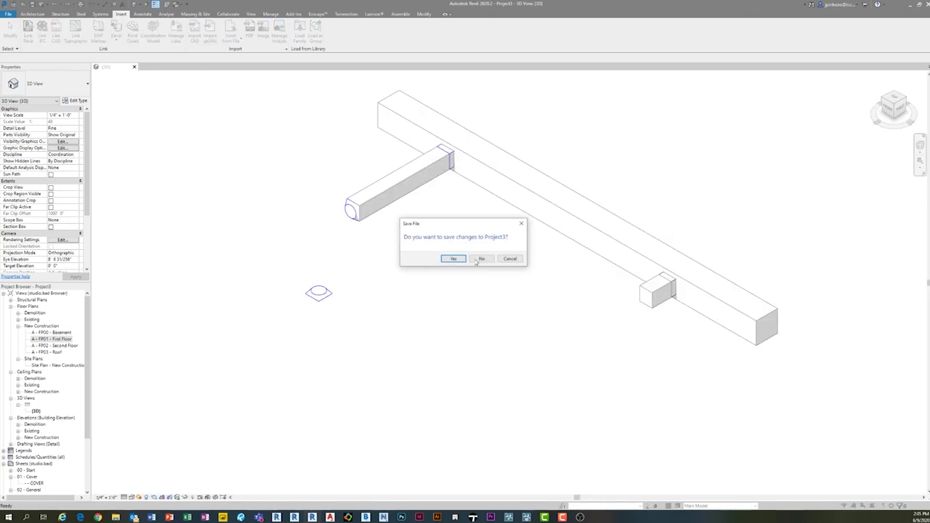
{"action": "left_click", "coordinate": [477, 259]}
In File Explorer, delete the MEP, SITE and STRUCT placeholder link files from the Template Office Hour folder and close the window.
{"action": "key", "text": "alt+Tab"}
{"action": "left_click_drag", "start_coordinate": [658, 267], "coordinate": [632, 245]}
{"action": "right_click", "coordinate": [632, 243]}
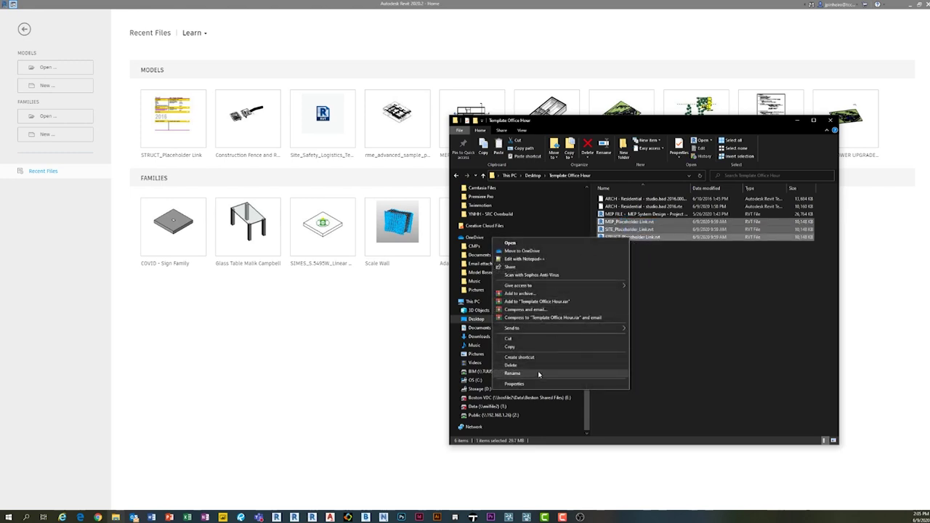
{"action": "left_click", "coordinate": [538, 365]}
{"action": "left_click", "coordinate": [831, 120]}
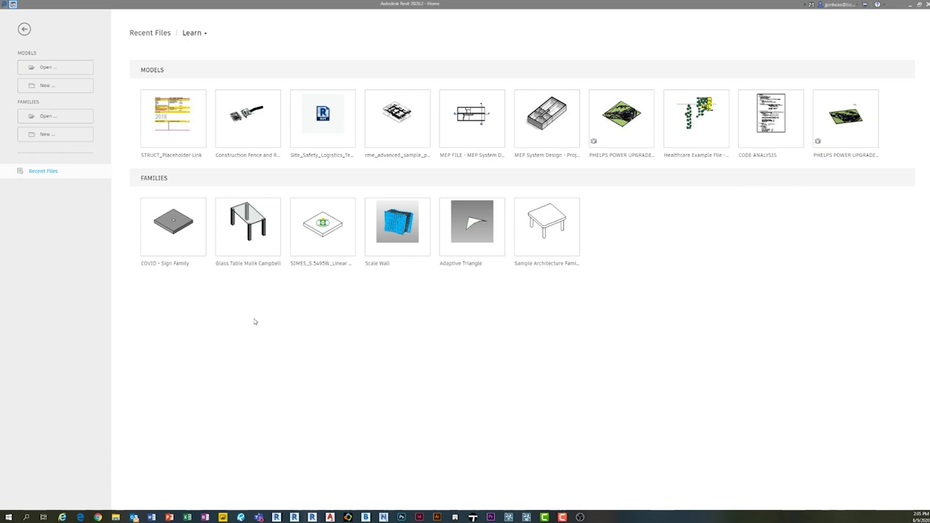
Create another new project from the template ARCH - Residential - studio.bad 2016.rte.
{"action": "left_click", "coordinate": [72, 87]}
{"action": "left_click", "coordinate": [491, 243]}
{"action": "left_click", "coordinate": [436, 251]}
{"action": "left_click", "coordinate": [513, 243]}
{"action": "left_click", "coordinate": [236, 109]}
{"action": "left_click", "coordinate": [236, 196]}
{"action": "double_click", "coordinate": [292, 132]}
{"action": "left_click", "coordinate": [294, 97]}
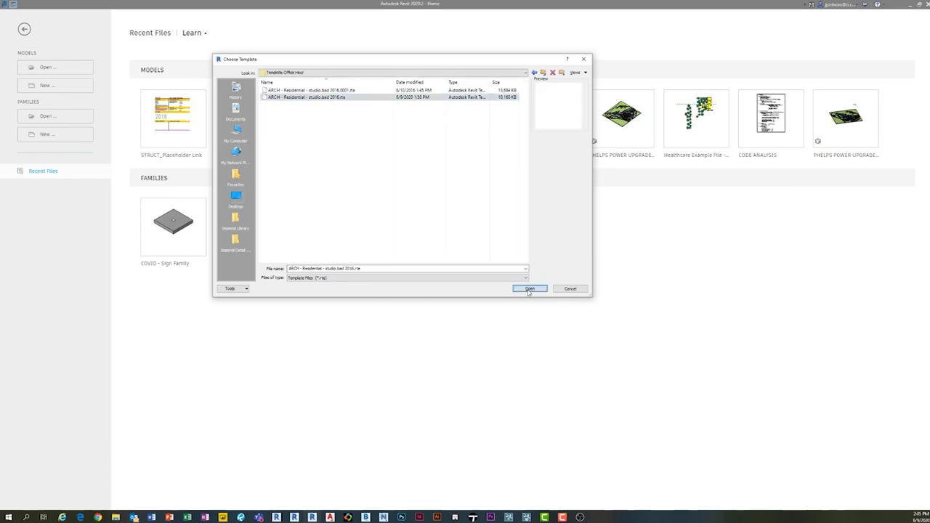
{"action": "left_click", "coordinate": [530, 289]}
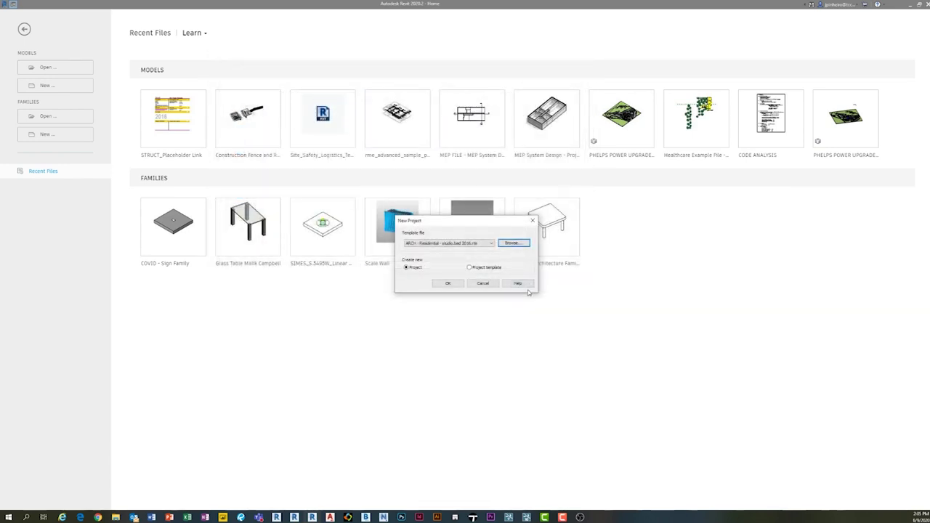
{"action": "left_click", "coordinate": [448, 283]}
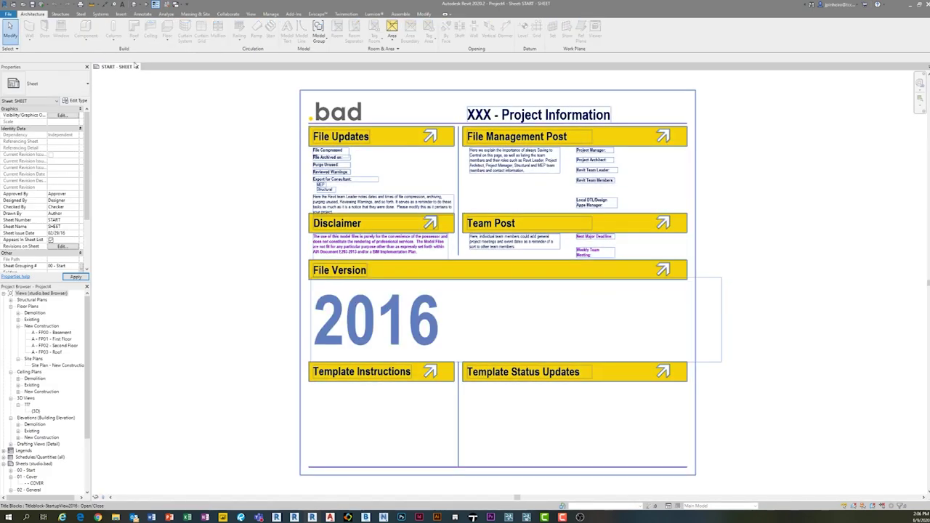
Open the default 3D view and review the status of the MEP, SITE and STRUCT placeholder links in Manage Links without changes.
{"action": "left_click", "coordinate": [117, 14]}
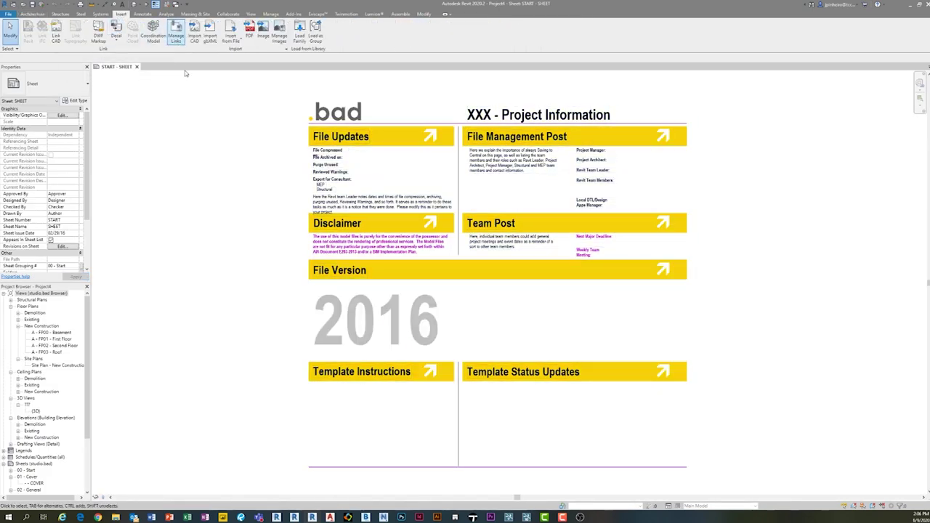
{"action": "left_click", "coordinate": [155, 4]}
{"action": "left_click", "coordinate": [176, 34]}
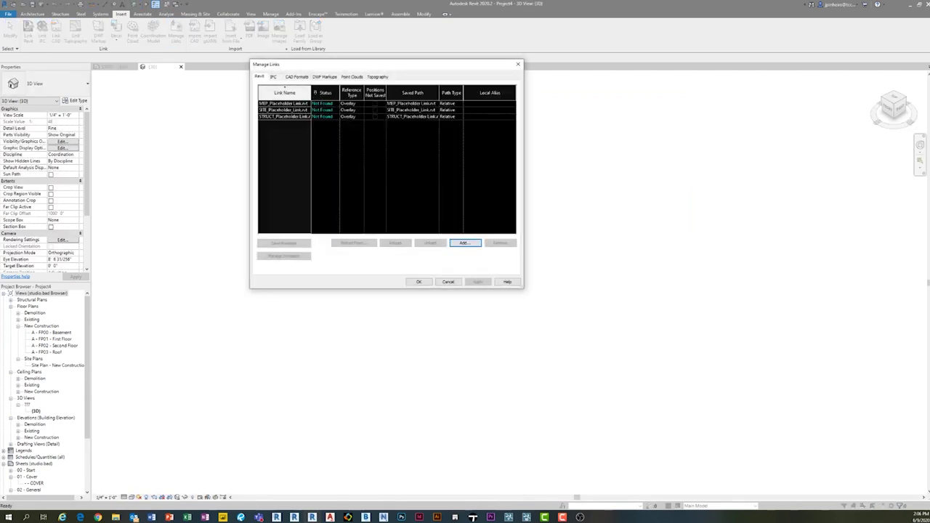
{"action": "left_click_drag", "start_coordinate": [310, 91], "coordinate": [346, 93]}
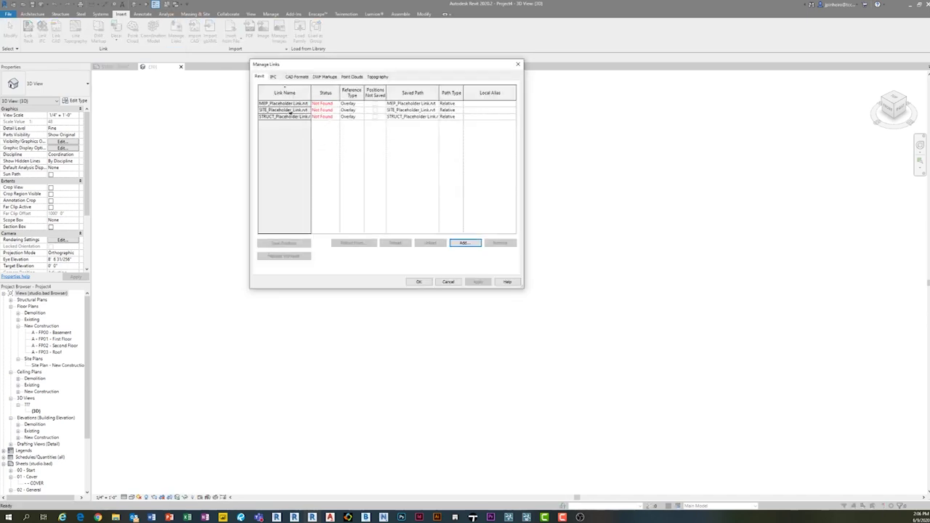
{"action": "left_click", "coordinate": [290, 104]}
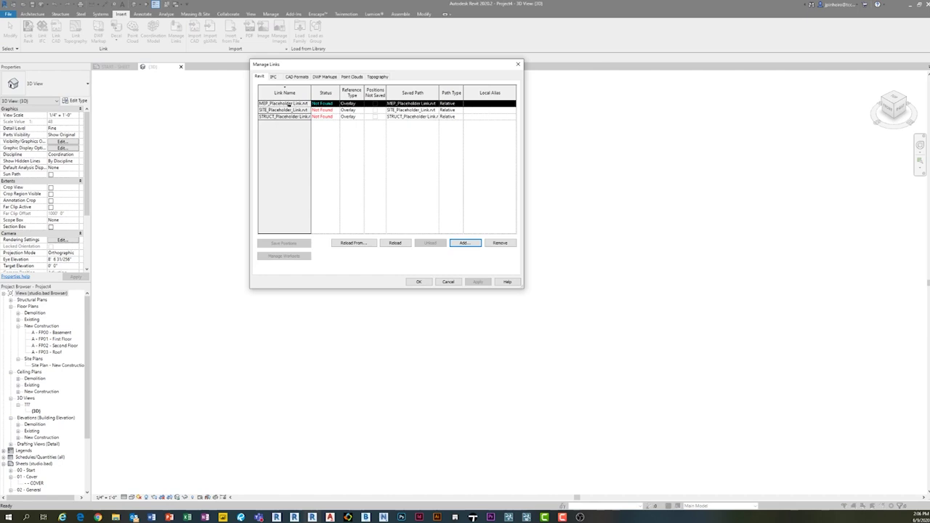
{"action": "left_click", "coordinate": [447, 282]}
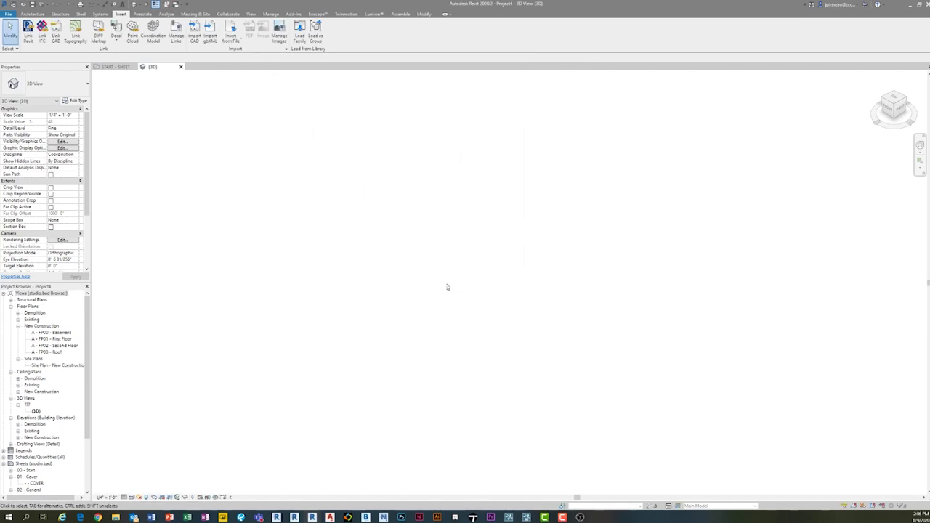
Open the A - FP01 - First Floor plan and try to edit the MEP placeholder link's display settings in its visibility/graphic overrides.
{"action": "left_click", "coordinate": [43, 293]}
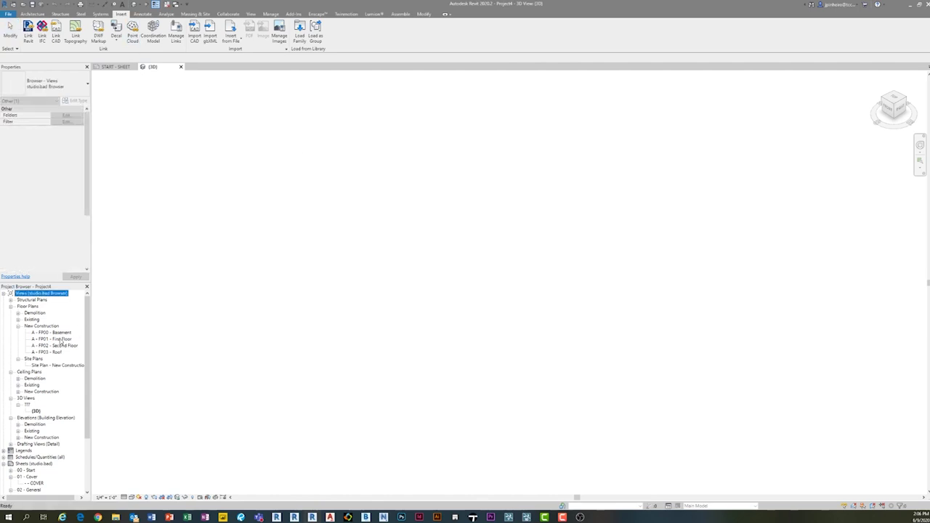
{"action": "double_click", "coordinate": [63, 340]}
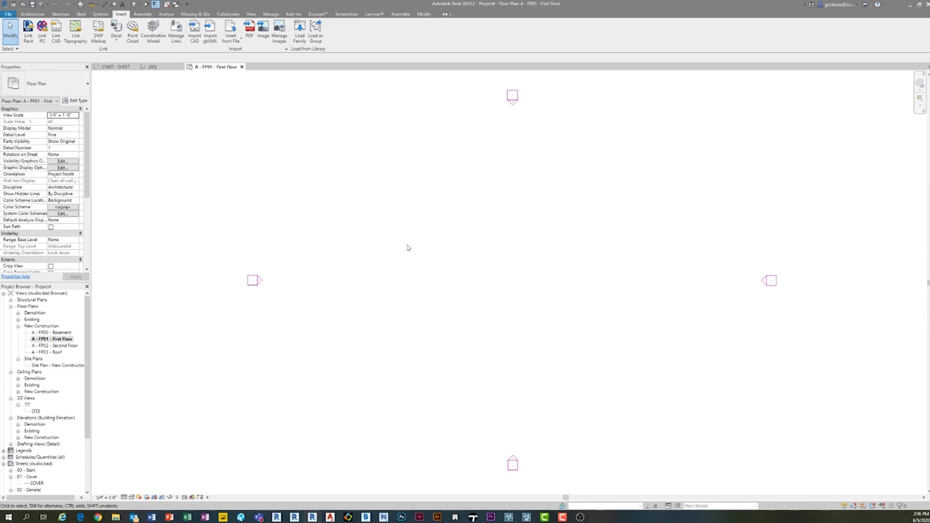
{"action": "key", "text": "v"}
{"action": "key", "text": "g"}
{"action": "left_click", "coordinate": [487, 118]}
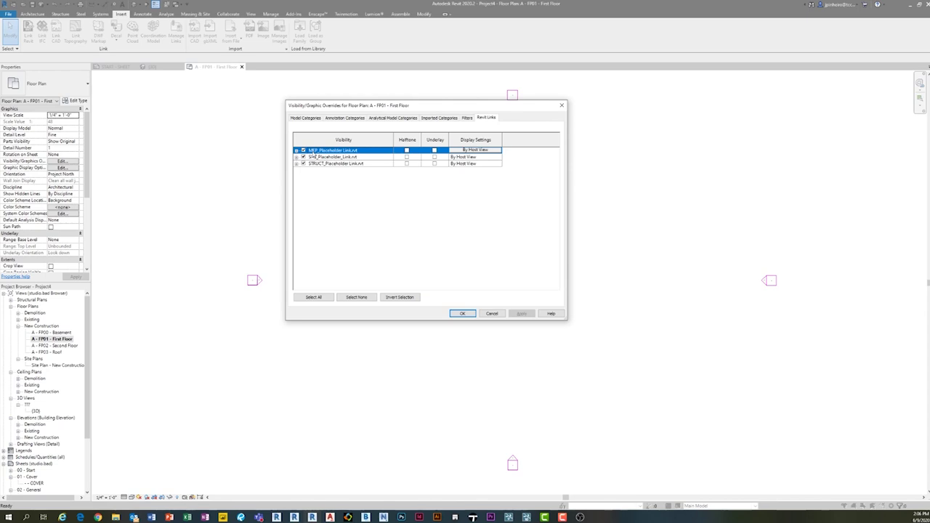
{"action": "left_click", "coordinate": [460, 152]}
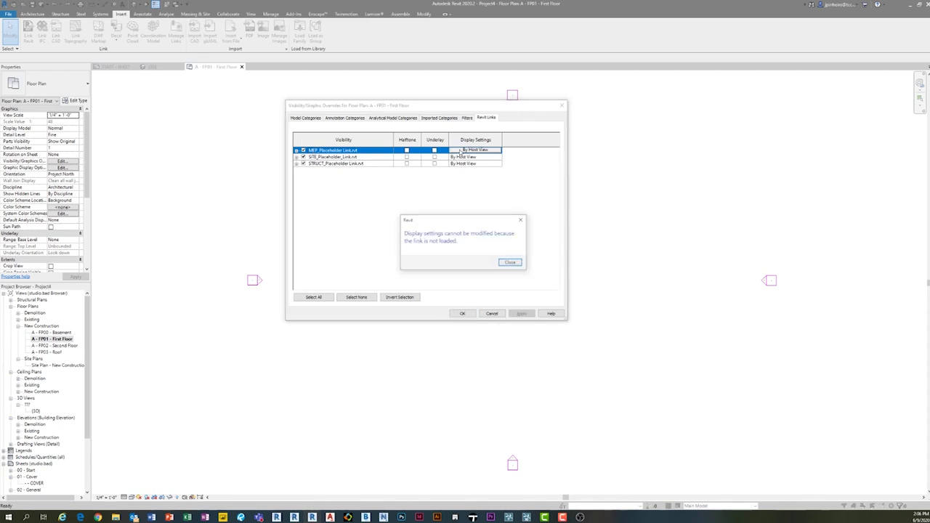
{"action": "left_click", "coordinate": [520, 217]}
Set the MEP placeholder link to halftone in the First Floor plan's visibility/graphic overrides and apply the change.
{"action": "left_click", "coordinate": [407, 150]}
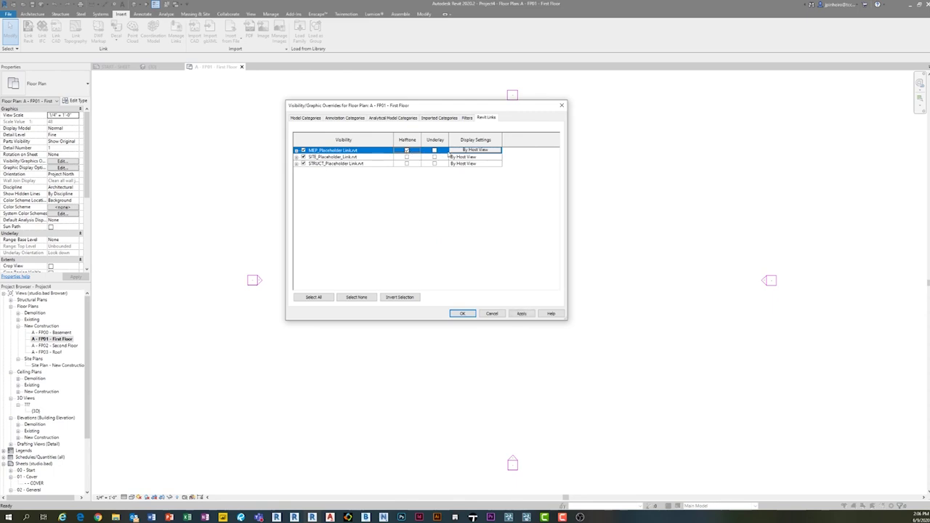
{"action": "left_click", "coordinate": [297, 150]}
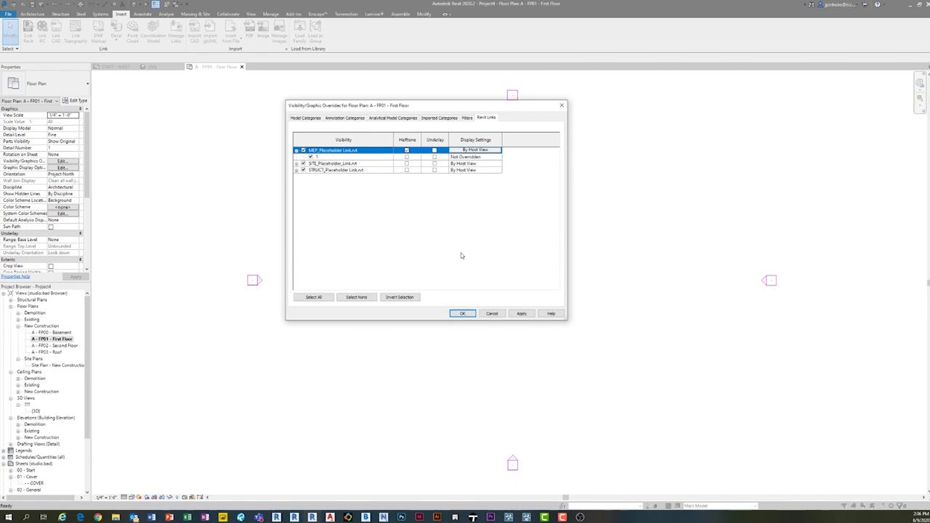
{"action": "left_click", "coordinate": [527, 313]}
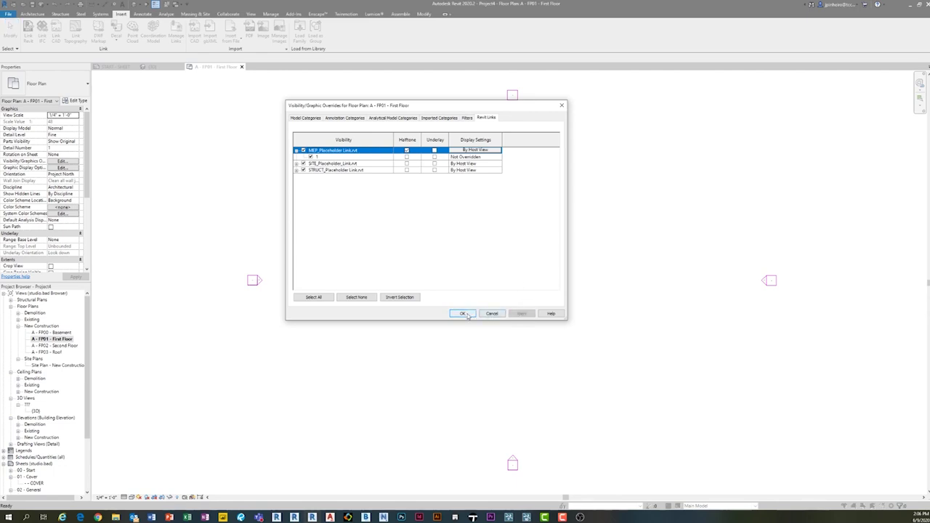
{"action": "left_click", "coordinate": [462, 313]}
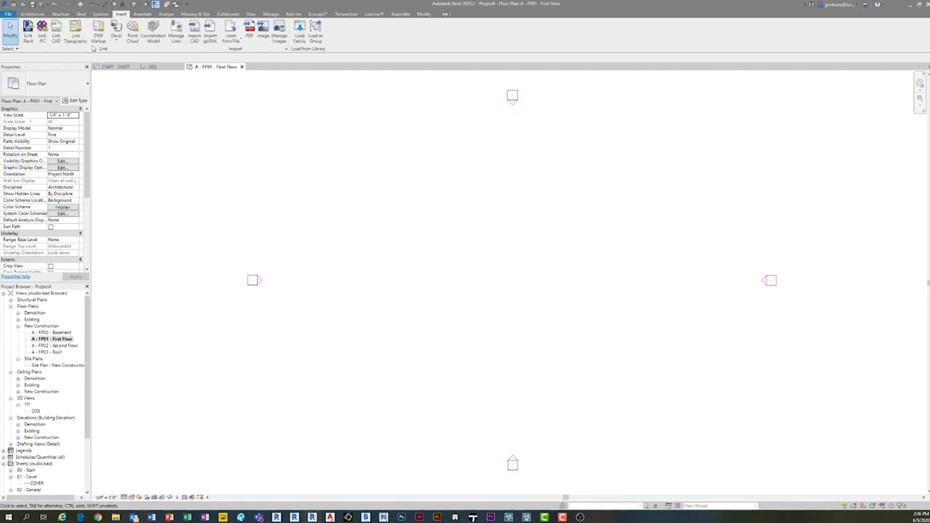
Create a view template from the current First Floor plan view, named Floor Plan - MEP Halftone.
{"action": "left_click", "coordinate": [251, 14]}
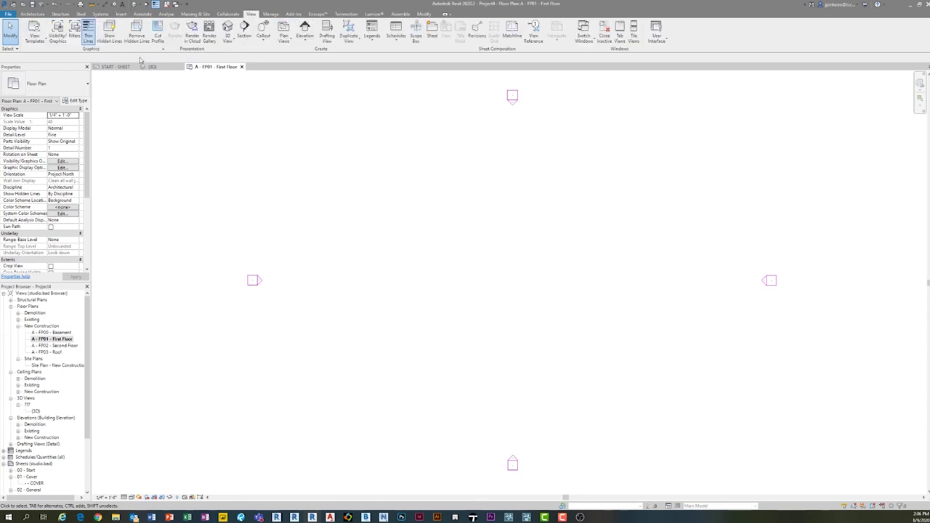
{"action": "left_click", "coordinate": [34, 34]}
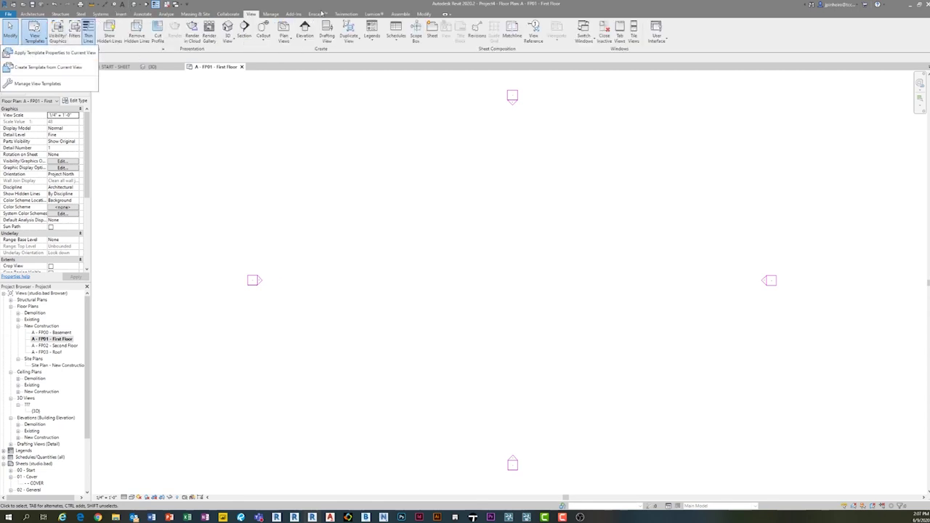
{"action": "left_click", "coordinate": [40, 67]}
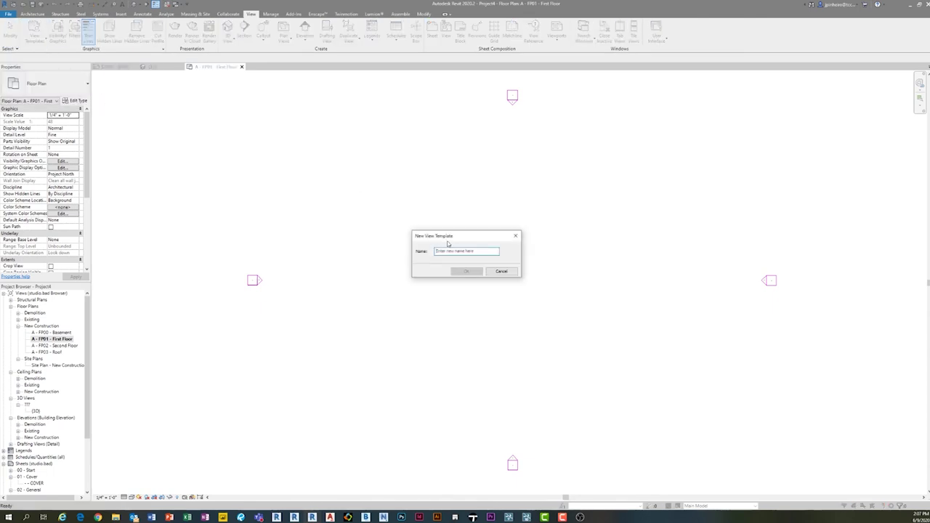
{"action": "type", "text": "FLOOR"}
{"action": "key", "text": "ctrl+a"}
{"action": "type", "text": "F"}
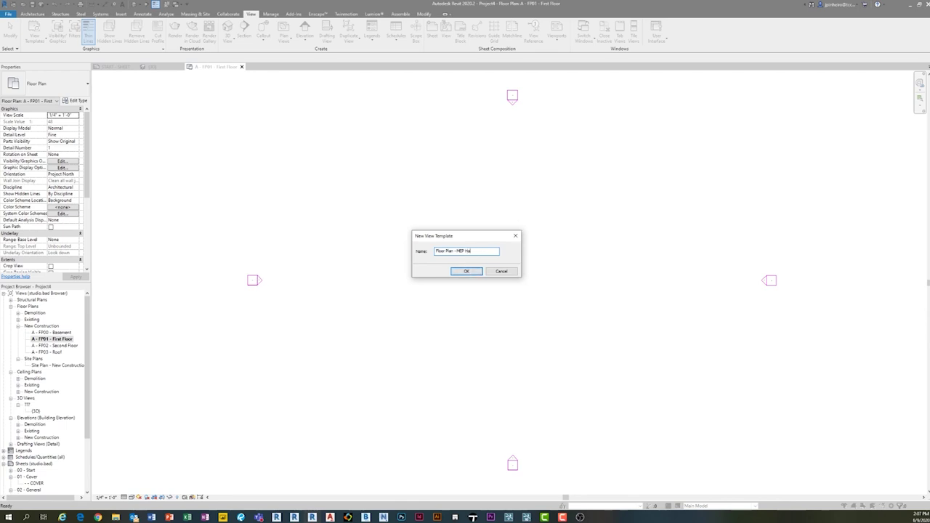
{"action": "key", "text": "Return"}
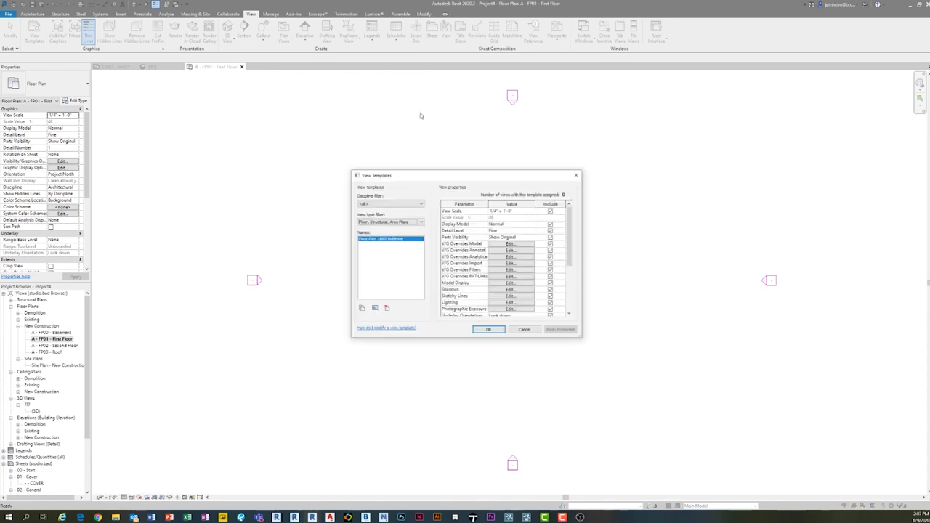
Check the Revit link overrides of the Floor Plan - MEP Halftone template and accept the view template.
{"action": "left_click_drag", "start_coordinate": [426, 171], "coordinate": [371, 142]}
{"action": "left_click_drag", "start_coordinate": [513, 204], "coordinate": [512, 227]}
{"action": "scroll", "coordinate": [436, 211], "scroll_direction": "up", "scroll_amount": 3}
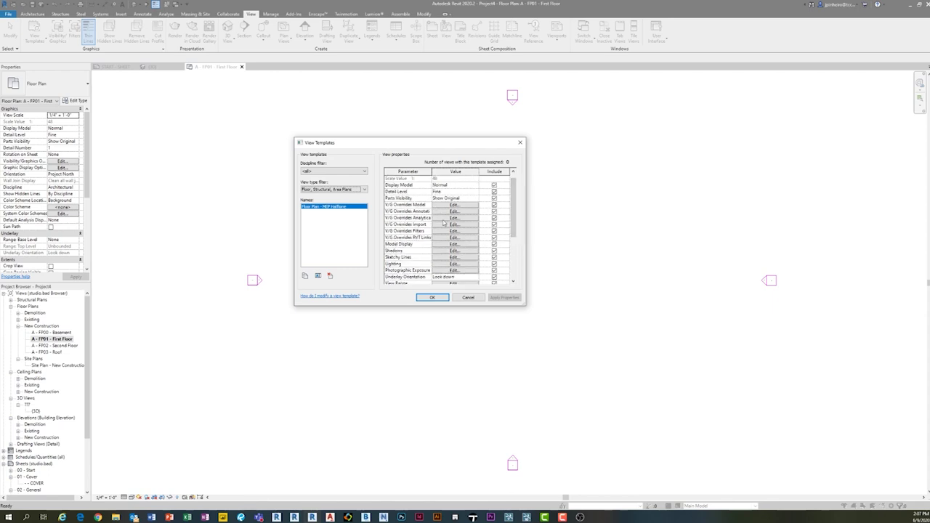
{"action": "left_click", "coordinate": [447, 237]}
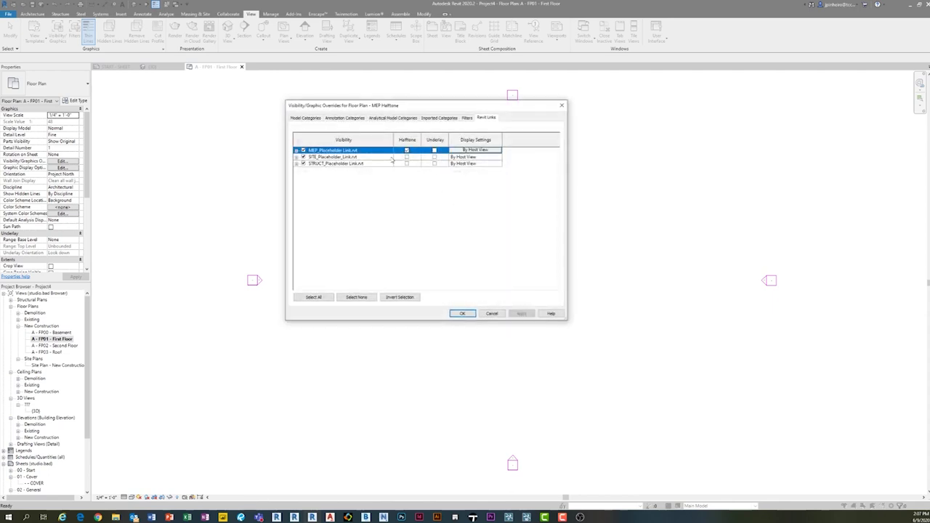
{"action": "left_click", "coordinate": [465, 314]}
{"action": "left_click", "coordinate": [440, 298]}
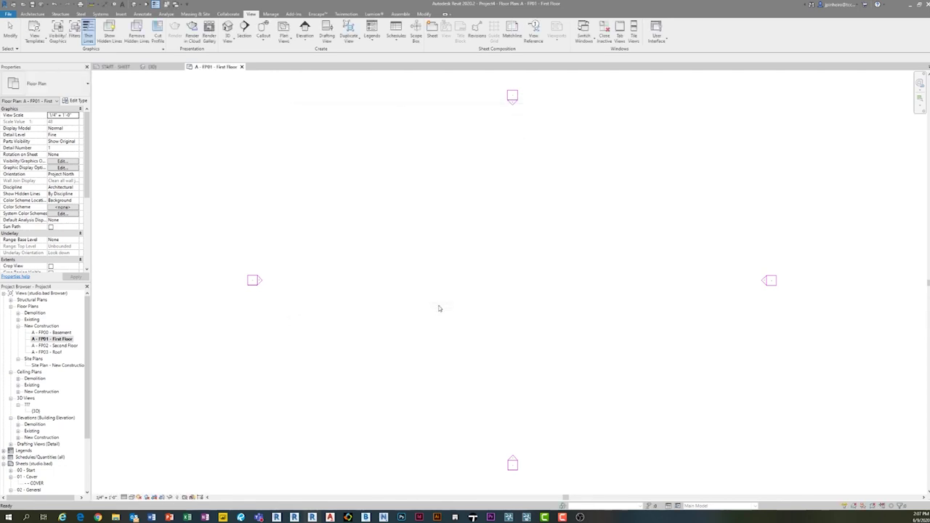
Assign the Floor Plan - MEP Halftone view template to the four New Construction floor plans, Basement through Roof.
{"action": "left_click", "coordinate": [32, 333]}
{"action": "left_click", "coordinate": [50, 352], "text": "shift"}
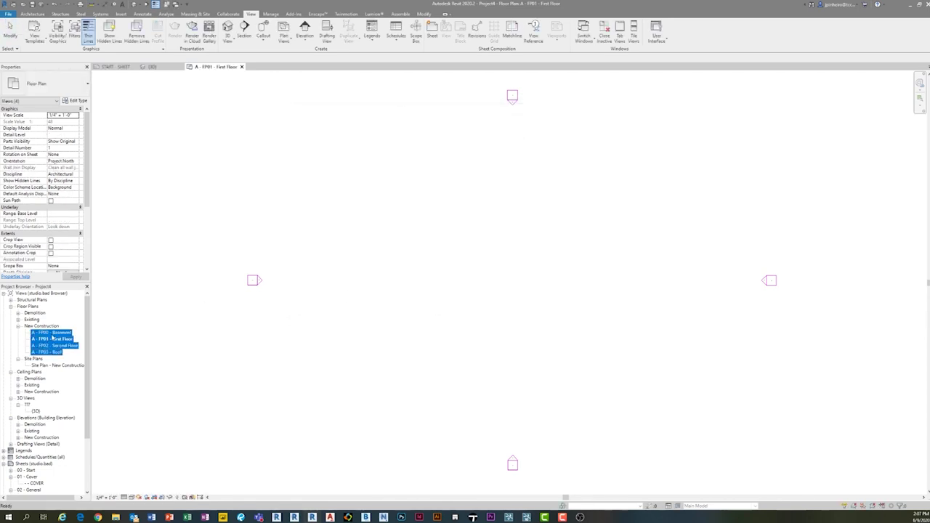
{"action": "scroll", "coordinate": [66, 203], "scroll_direction": "down", "scroll_amount": 5}
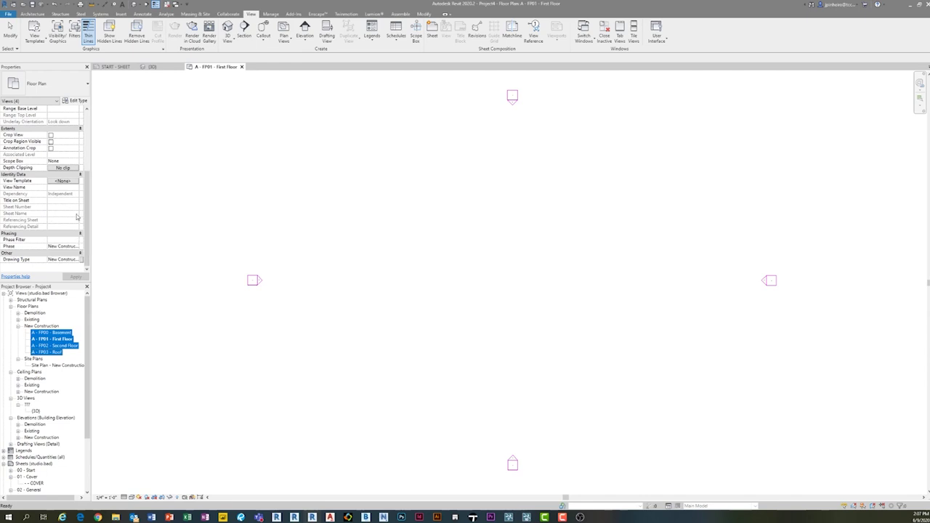
{"action": "left_click", "coordinate": [89, 206]}
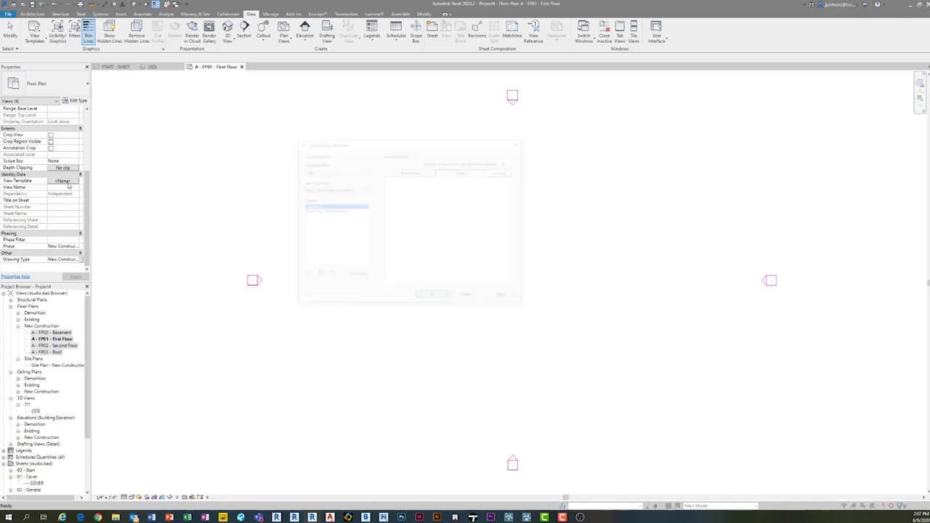
{"action": "left_click", "coordinate": [63, 181]}
{"action": "left_click", "coordinate": [326, 211]}
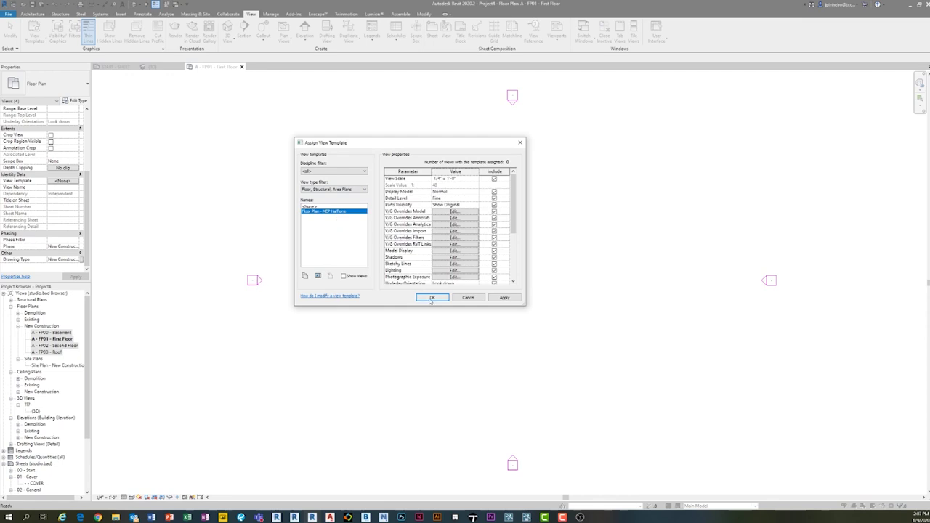
{"action": "left_click", "coordinate": [432, 298]}
{"action": "left_click", "coordinate": [413, 296]}
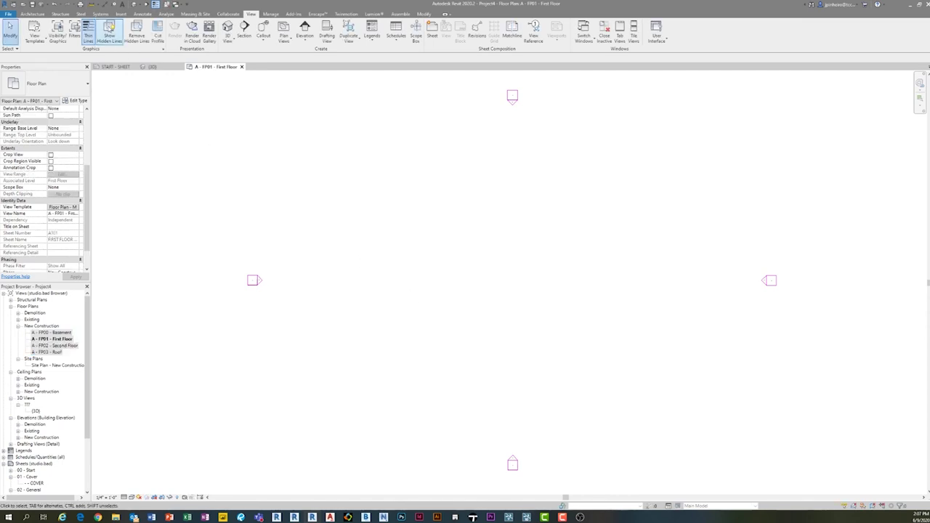
Reload the MEP placeholder link from the MEP FILE - MEP System Design project file in the Template Office Hour folder.
{"action": "left_click", "coordinate": [120, 14]}
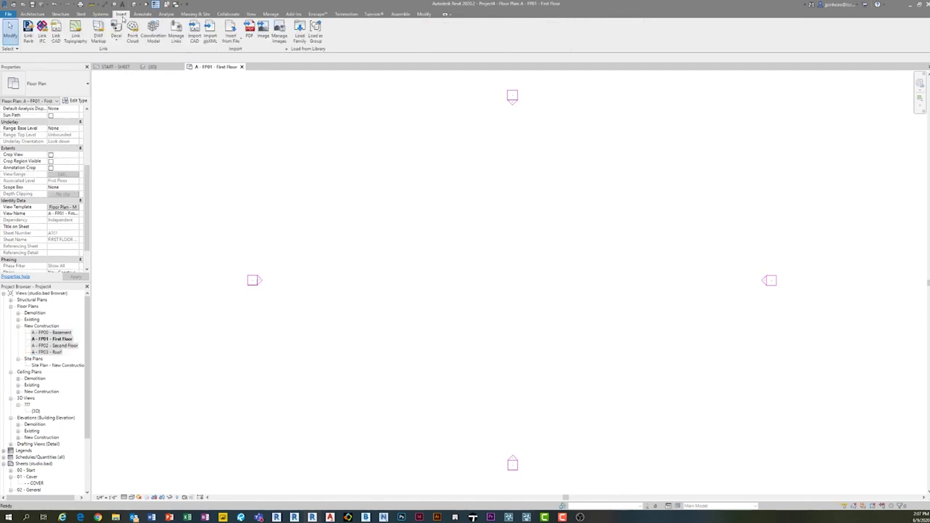
{"action": "left_click", "coordinate": [176, 36]}
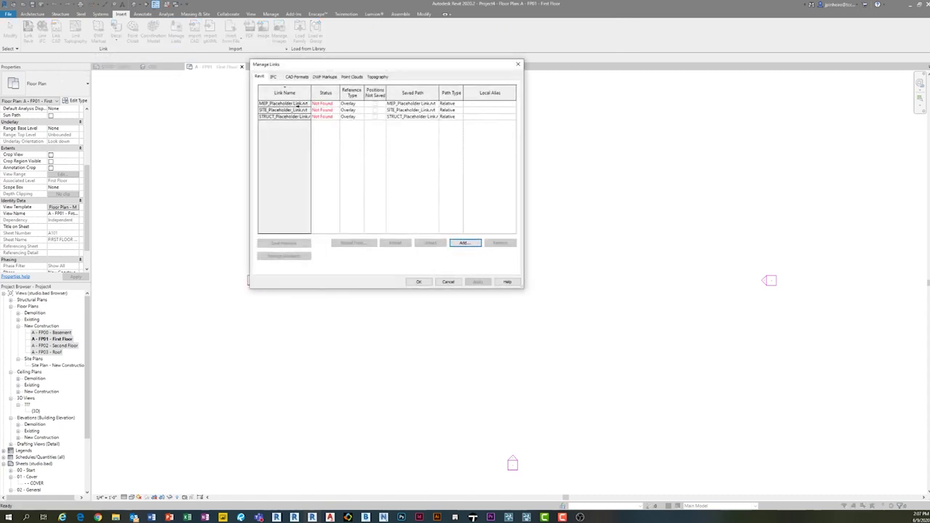
{"action": "left_click", "coordinate": [300, 103]}
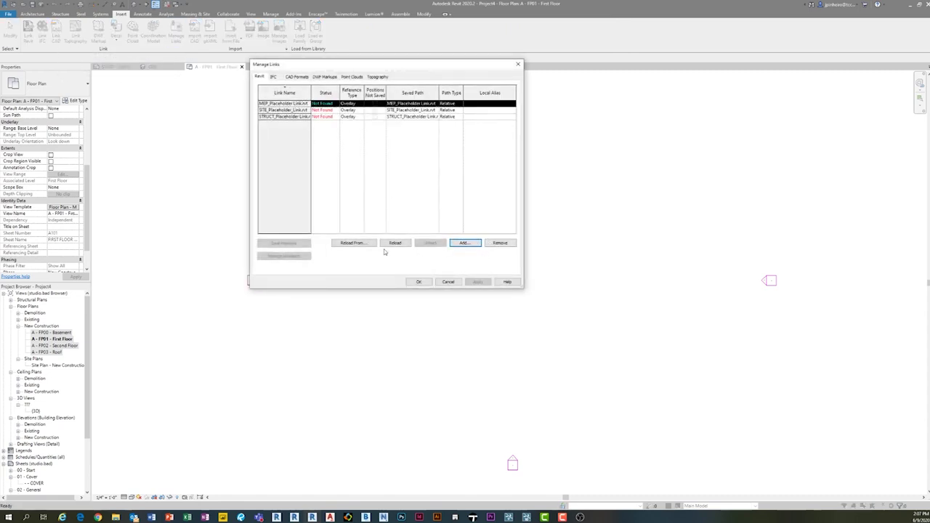
{"action": "left_click", "coordinate": [359, 244]}
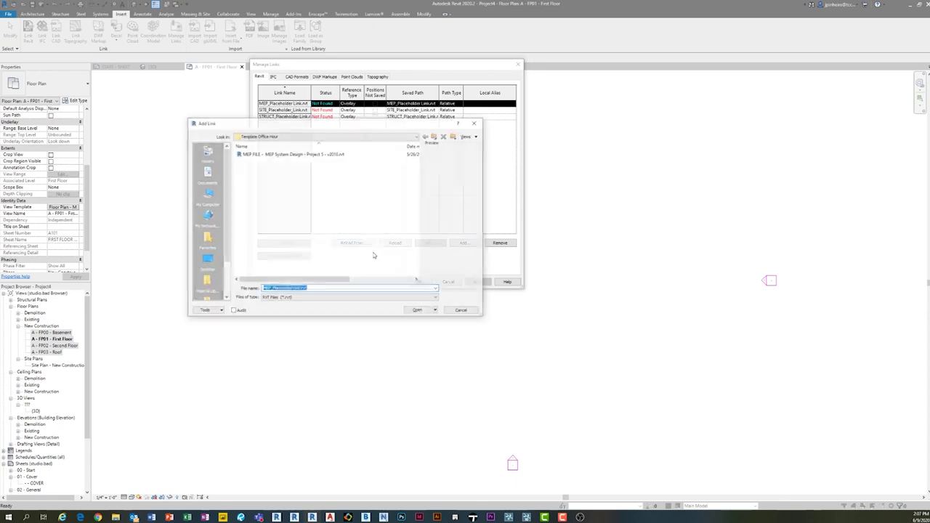
{"action": "left_click", "coordinate": [291, 154]}
{"action": "left_click", "coordinate": [418, 311]}
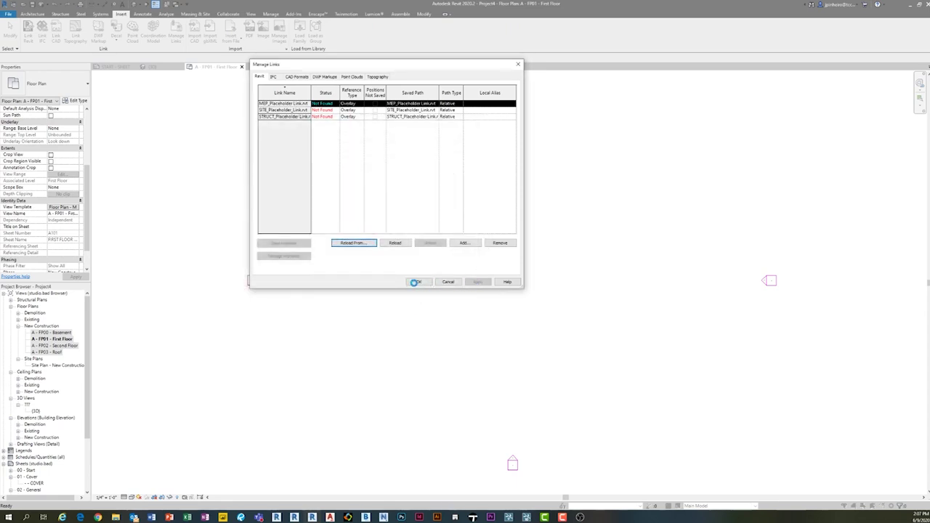
{"action": "left_click", "coordinate": [417, 282]}
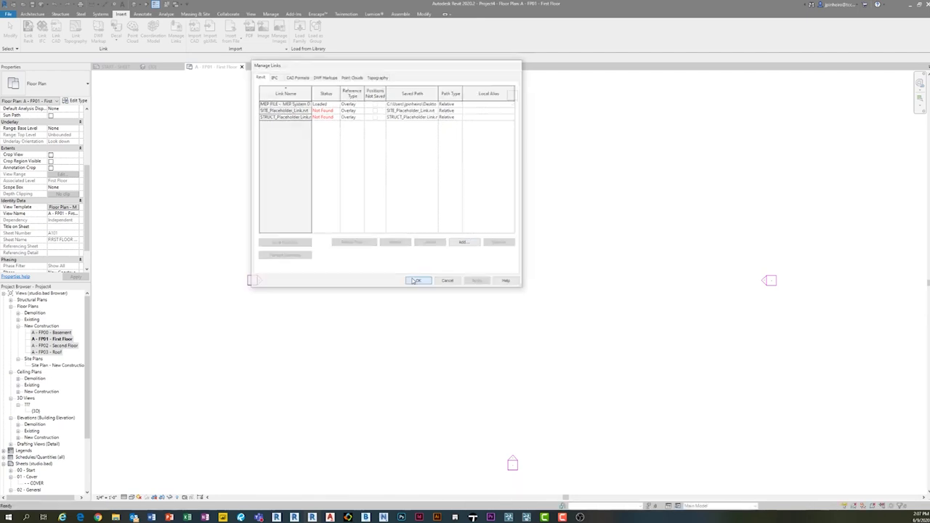
Open the A - FP02 - Second Floor plan, inspect the linked MEP model there and close the inactive views.
{"action": "double_click", "coordinate": [57, 346]}
{"action": "middle_click_drag", "start_coordinate": [787, 210], "coordinate": [477, 277]}
{"action": "scroll", "coordinate": [541, 269], "scroll_direction": "up", "scroll_amount": 4}
{"action": "scroll", "coordinate": [304, 282], "scroll_direction": "down", "scroll_amount": 4}
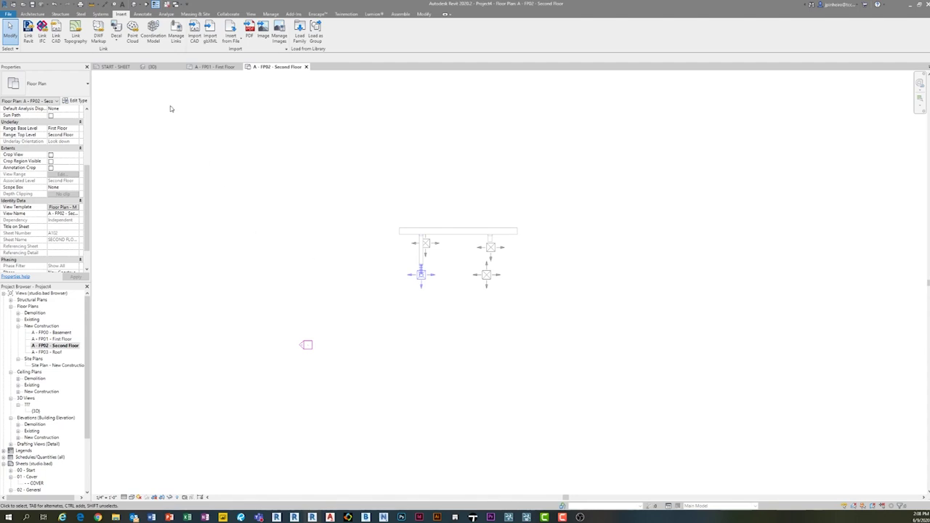
{"action": "left_click", "coordinate": [167, 4]}
{"action": "middle_click_drag", "start_coordinate": [215, 259], "coordinate": [407, 201]}
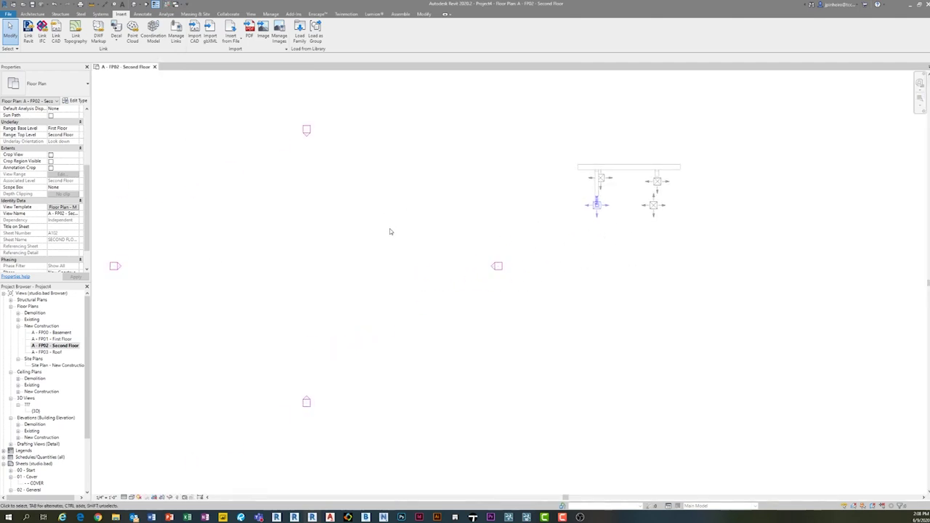
Check the Revit link settings in the Visibility/Graphic Overrides of the A - FP02 - Second Floor plan.
{"action": "key", "text": "v"}
{"action": "key", "text": "g"}
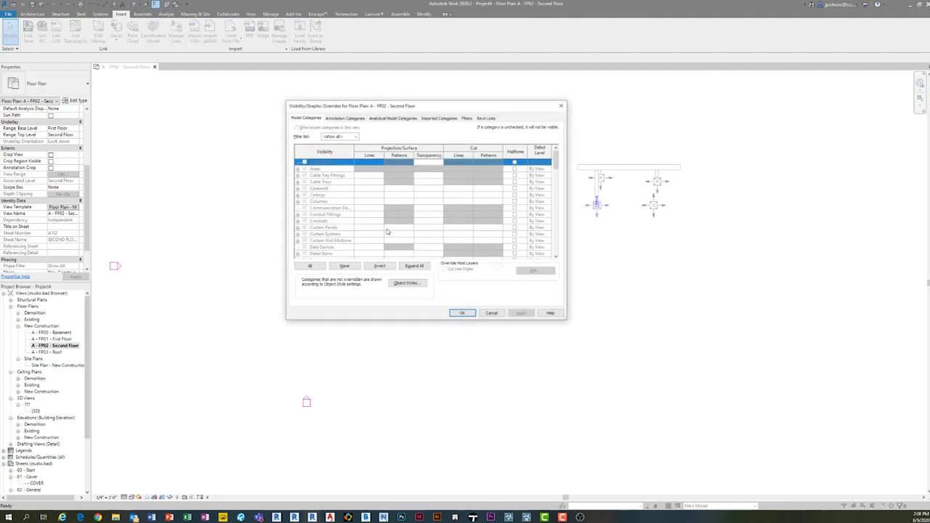
{"action": "left_click", "coordinate": [486, 118]}
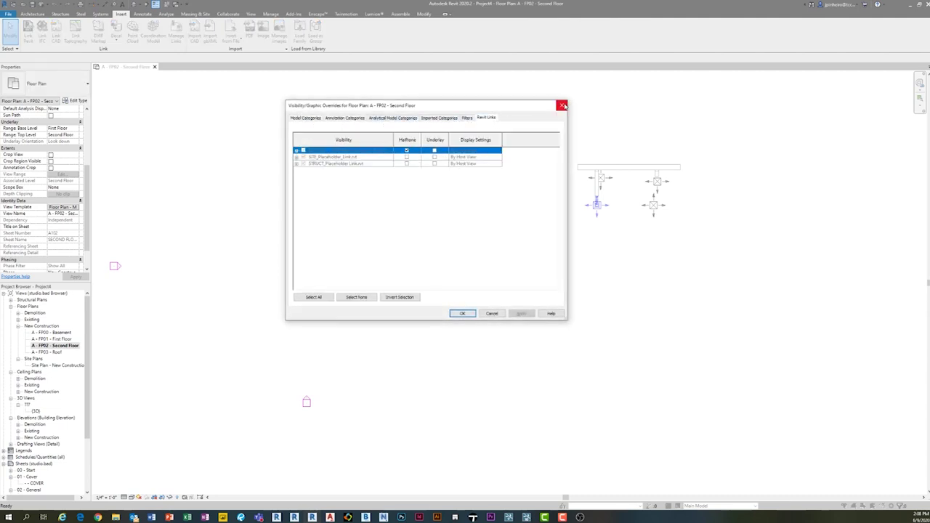
{"action": "left_click", "coordinate": [562, 106]}
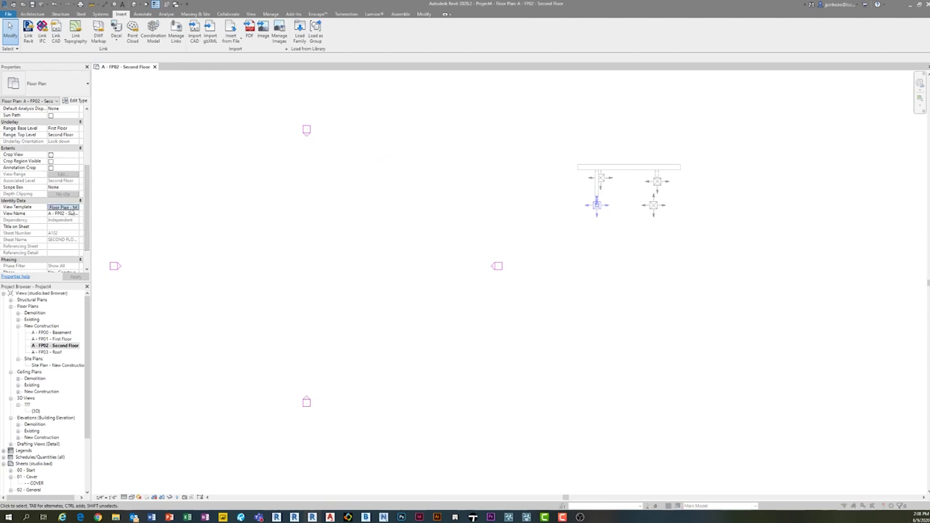
Inspect the RVT link overrides of the Floor Plan - MEP Halftone view template for the MEP, SITE and STRUCT links, then cancel out.
{"action": "left_click", "coordinate": [73, 208]}
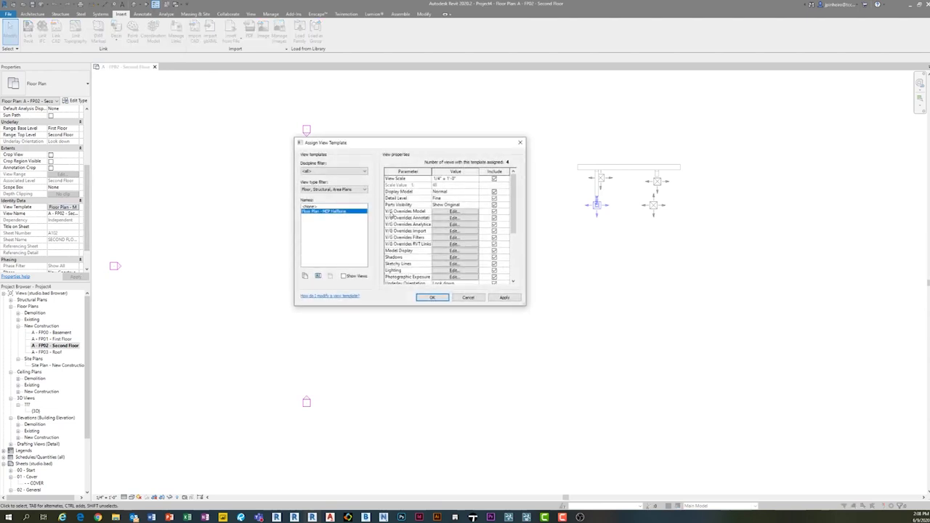
{"action": "left_click", "coordinate": [454, 226]}
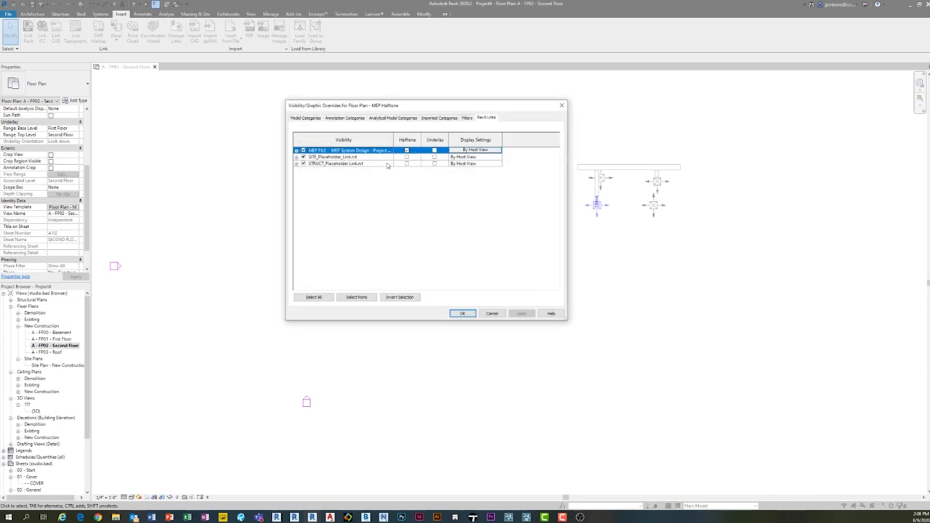
{"action": "left_click", "coordinate": [350, 158]}
{"action": "left_click", "coordinate": [350, 164]}
{"action": "left_click", "coordinate": [352, 158]}
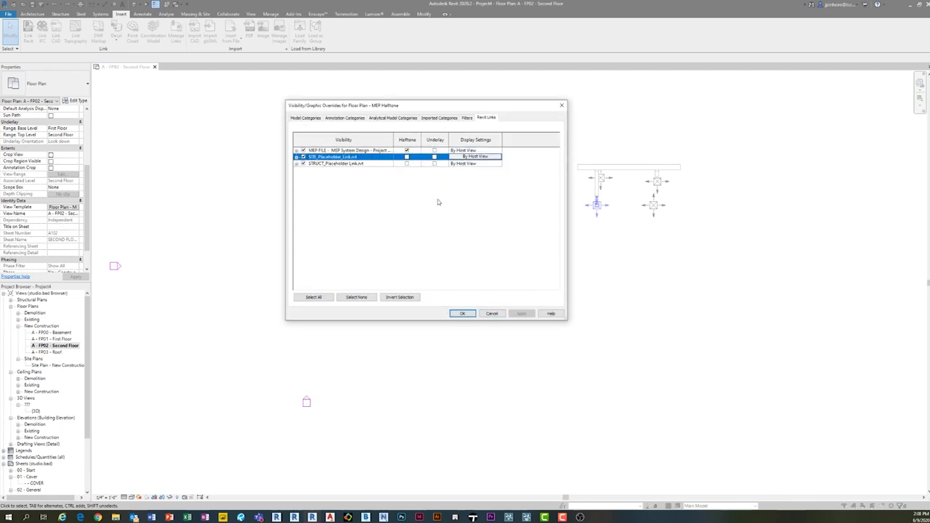
{"action": "left_click", "coordinate": [492, 313]}
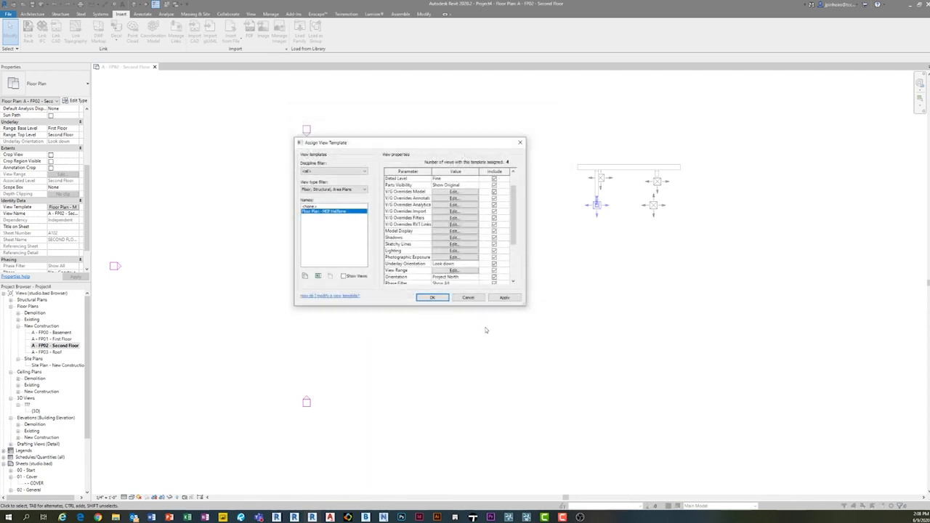
{"action": "left_click", "coordinate": [466, 297]}
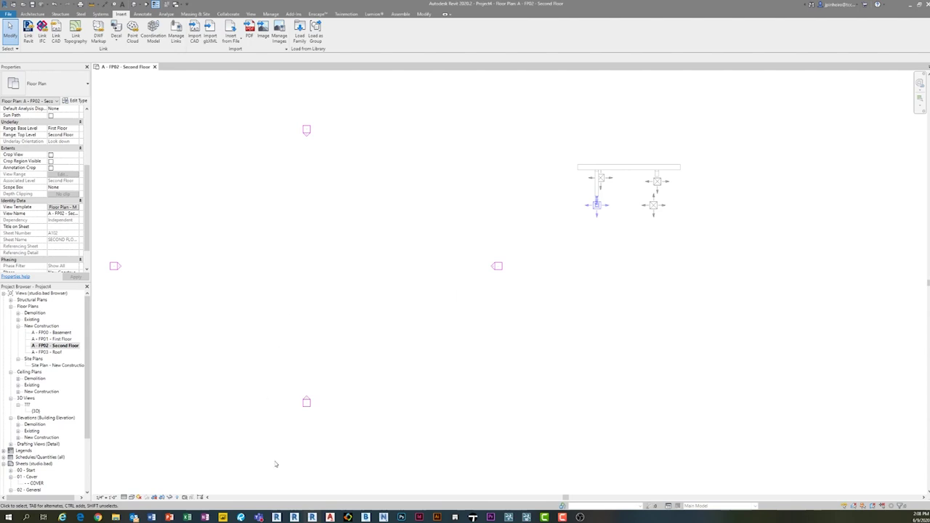
Switch to the Bad Officehour 3 meeting in Jitsi Meet and show the webcam instead of the shared screen.
{"action": "mouse_move", "coordinate": [312, 517]}
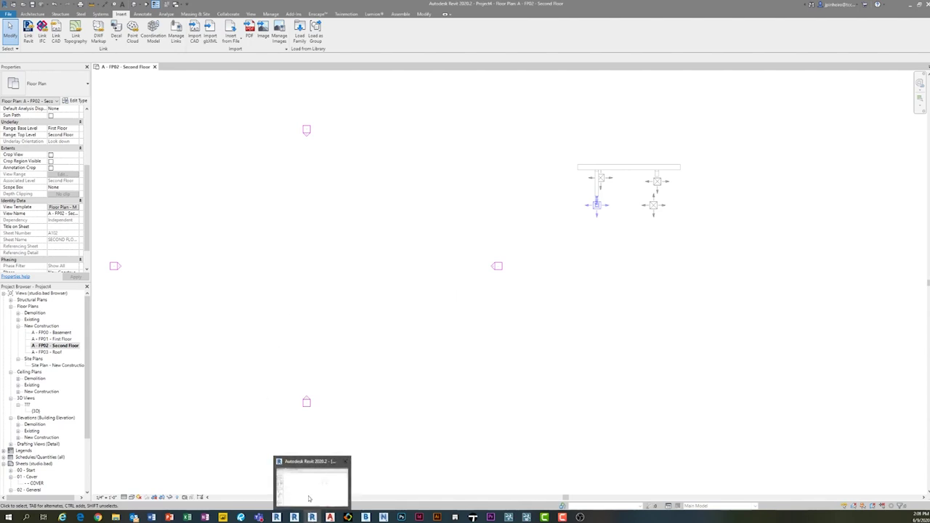
{"action": "mouse_move", "coordinate": [97, 517]}
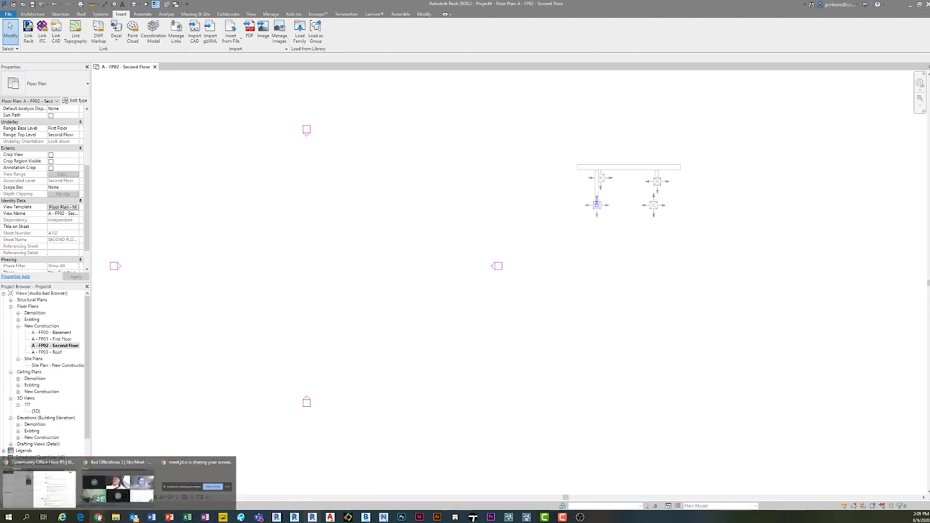
{"action": "left_click", "coordinate": [99, 483]}
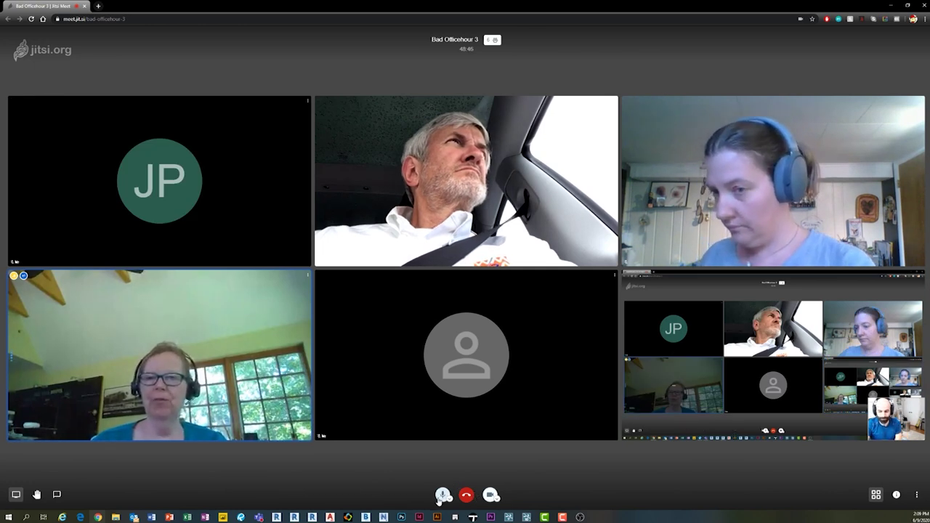
{"action": "key", "text": "v"}
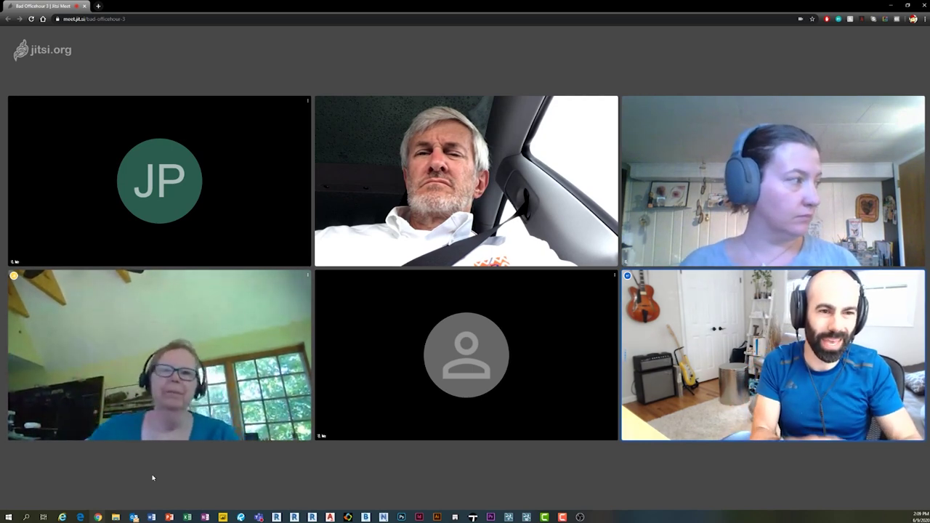
{"action": "mouse_move", "coordinate": [150, 476]}
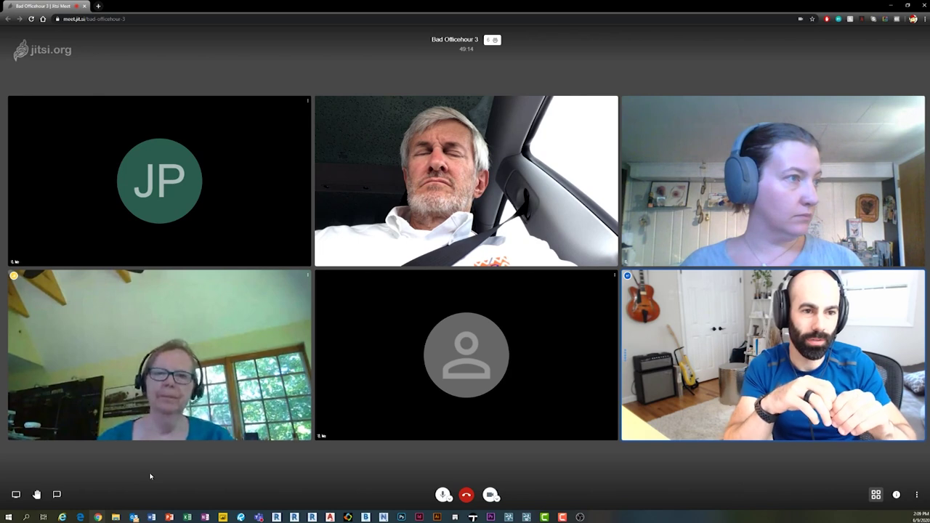